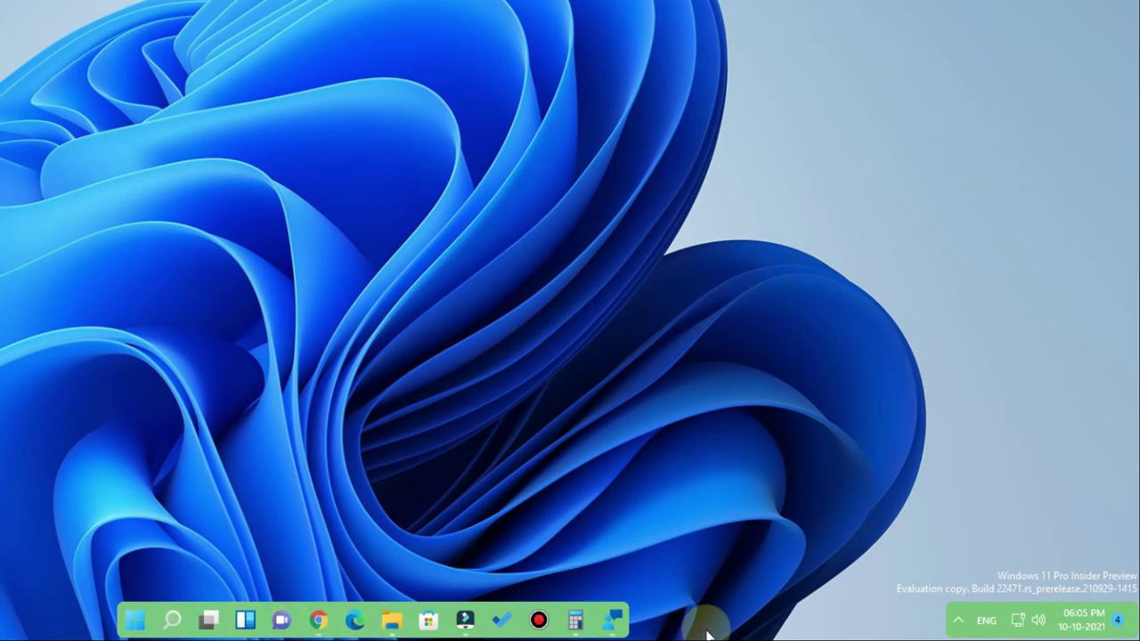
- Check how the taskbar's look responds when the Start menu, Task View and Calculator are opened and closed
{"action": "left_click", "coordinate": [136, 622]}
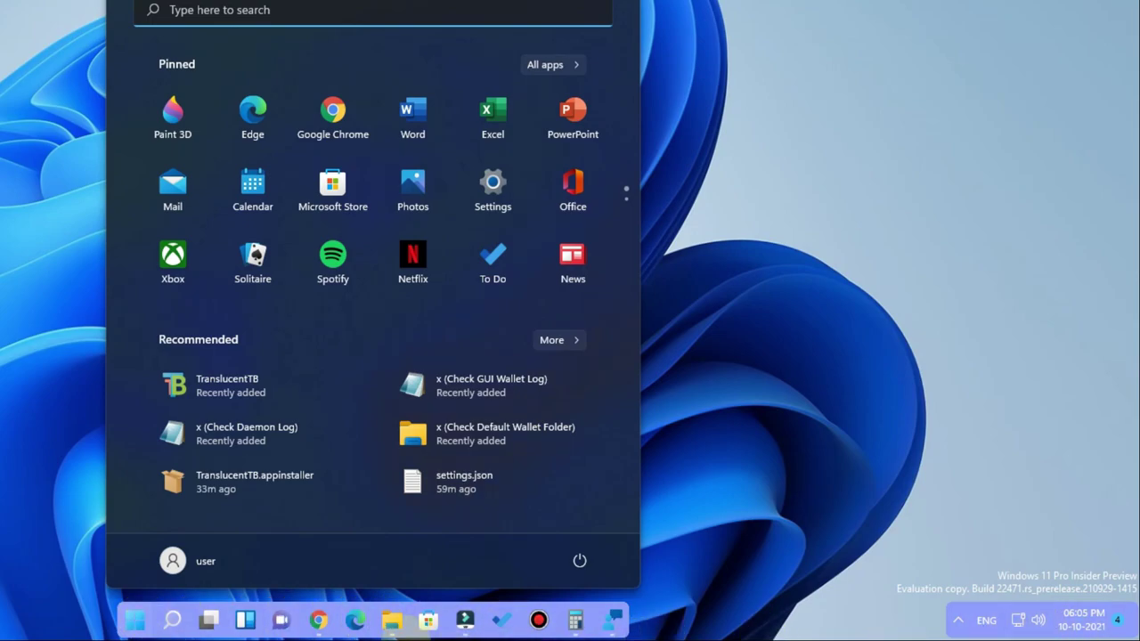
{"action": "left_click", "coordinate": [133, 621]}
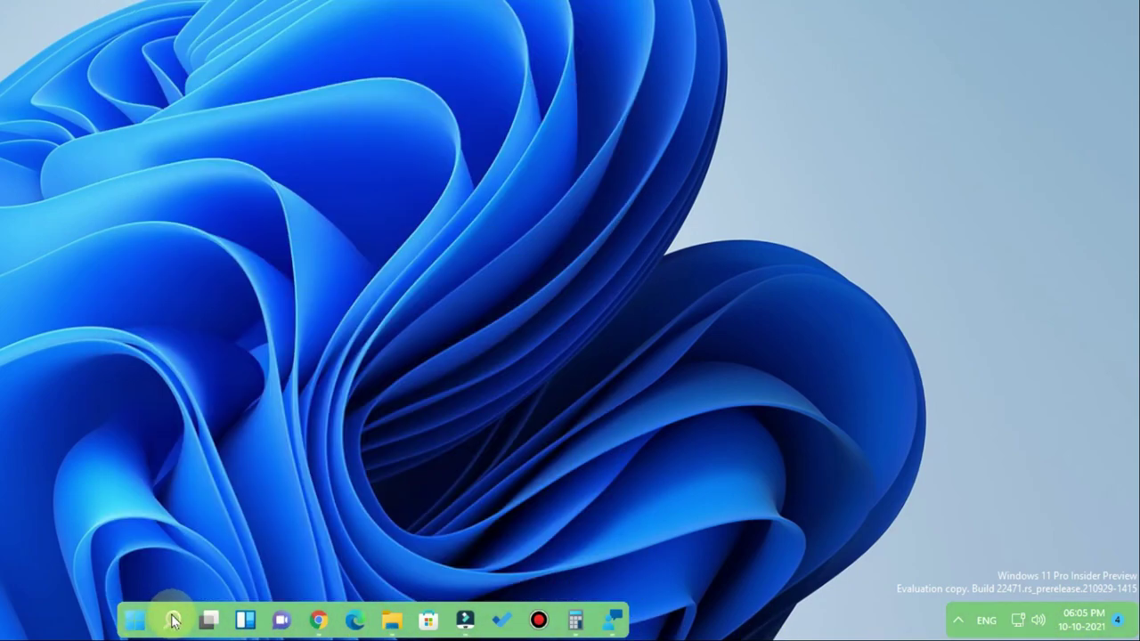
{"action": "mouse_move", "coordinate": [174, 621]}
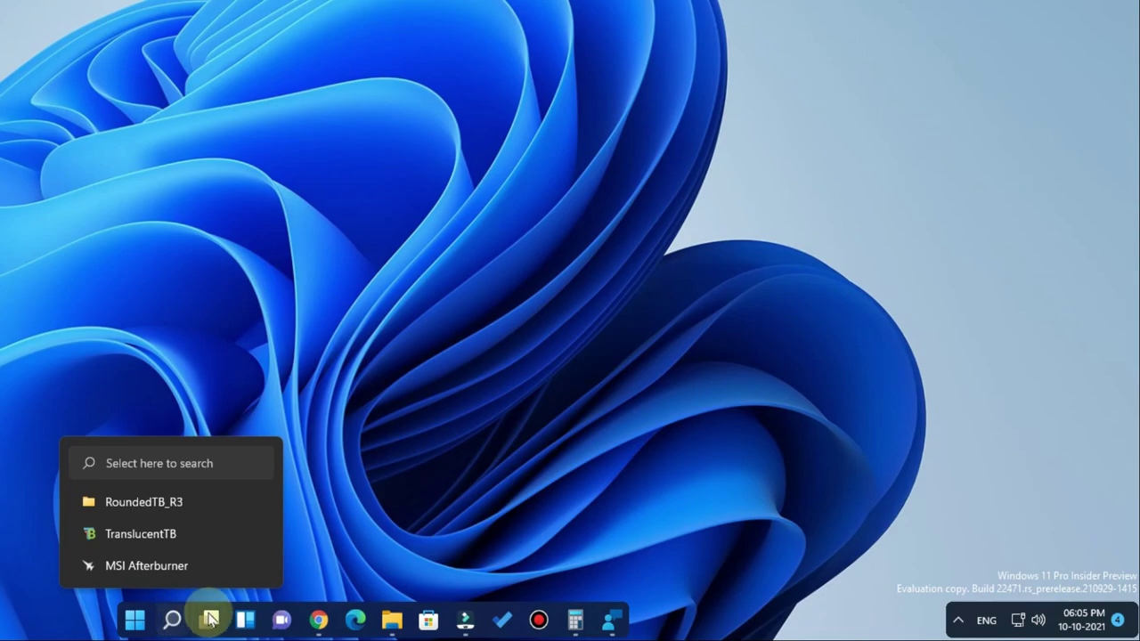
{"action": "left_click", "coordinate": [212, 621]}
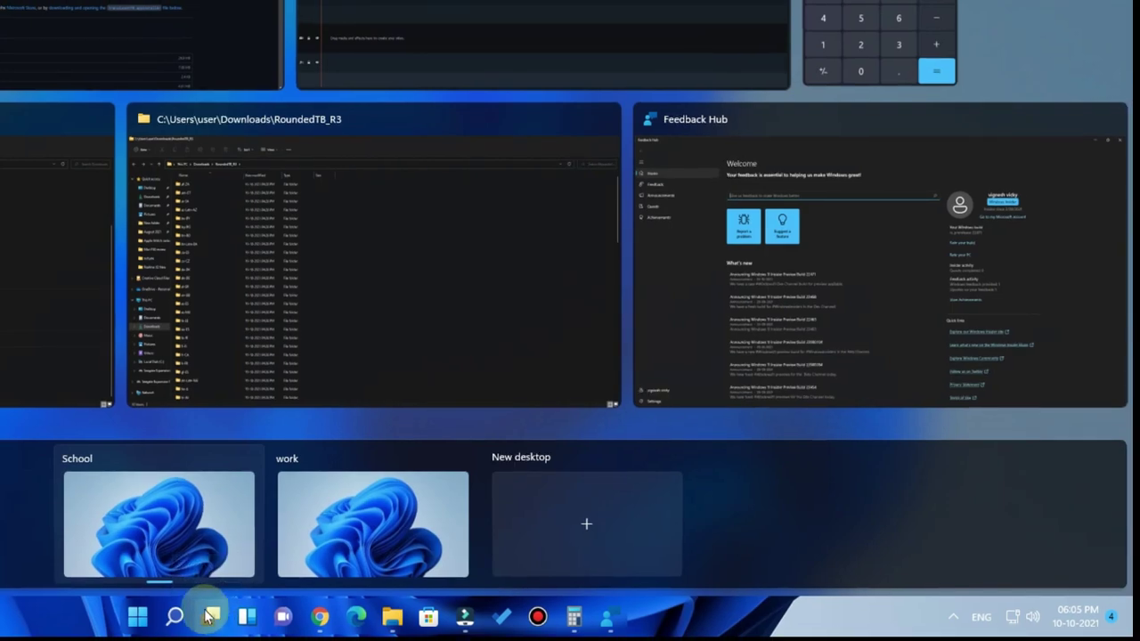
{"action": "left_click", "coordinate": [211, 617]}
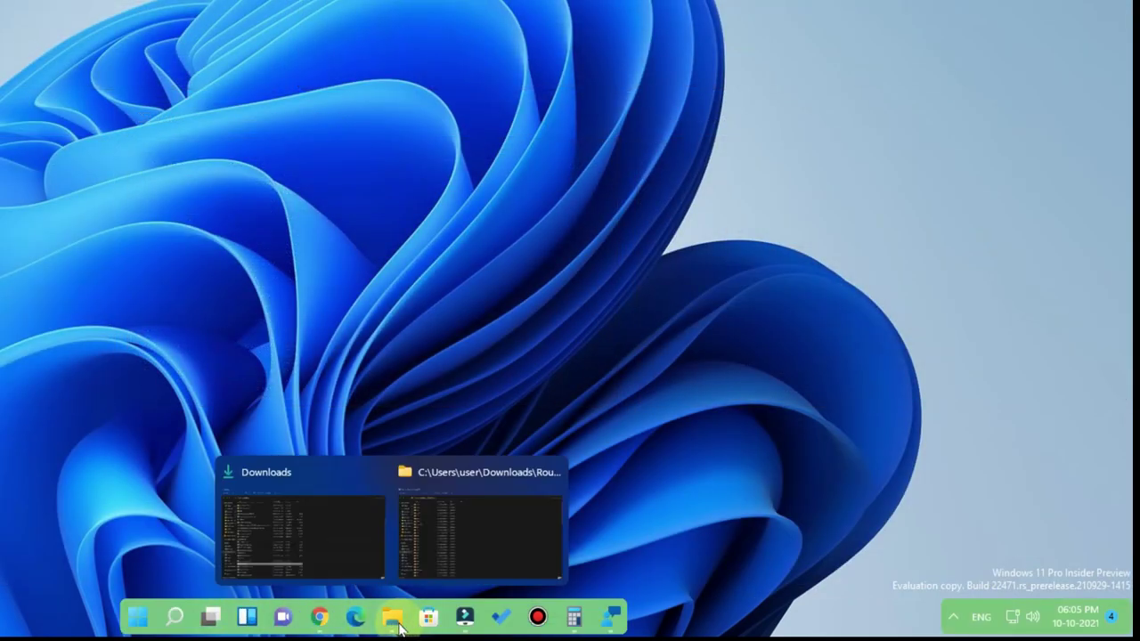
{"action": "left_click", "coordinate": [575, 617]}
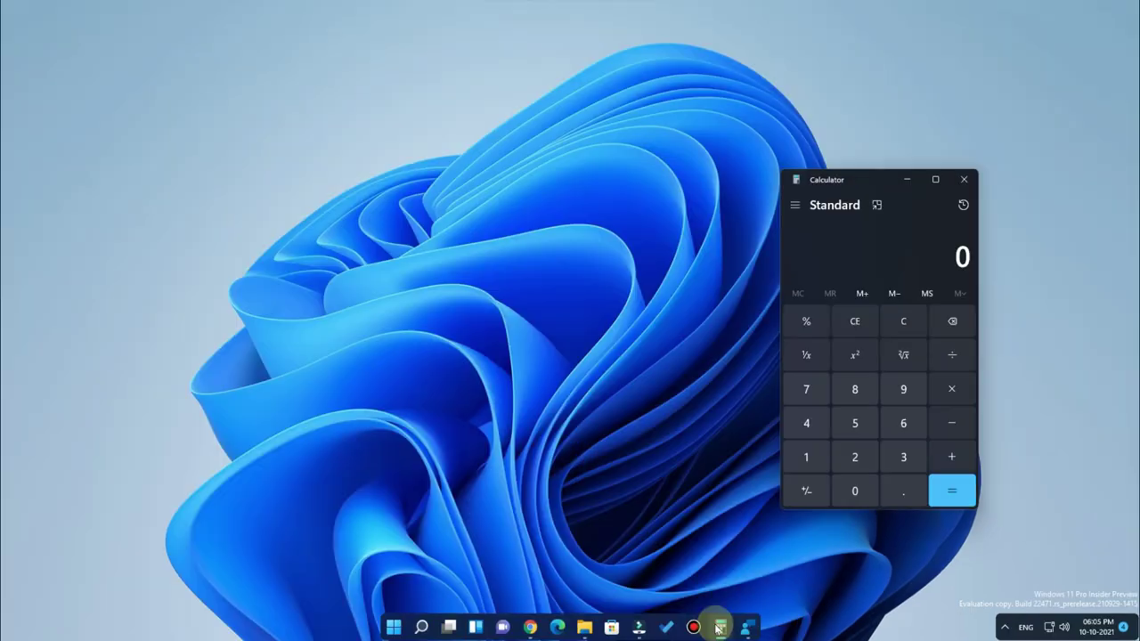
{"action": "left_click", "coordinate": [575, 617]}
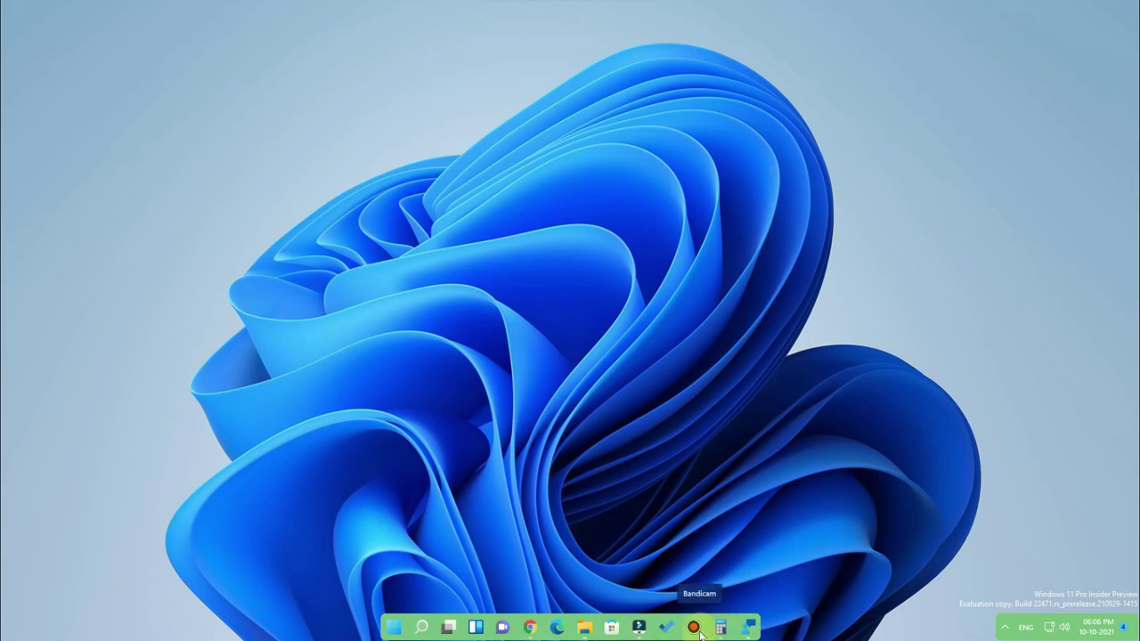
{"action": "right_click", "coordinate": [753, 316]}
{"action": "left_click", "coordinate": [769, 374]}
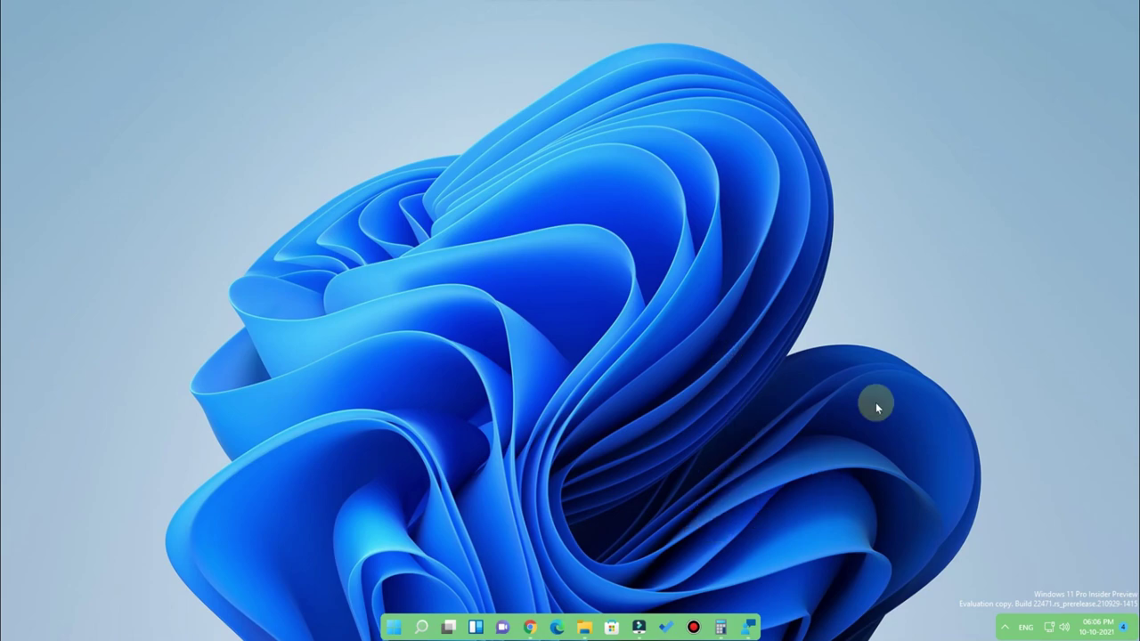
- Review the accent color options in the Colors personalization settings, keeping the accent color on Manual, and close Settings
{"action": "right_click", "coordinate": [400, 630]}
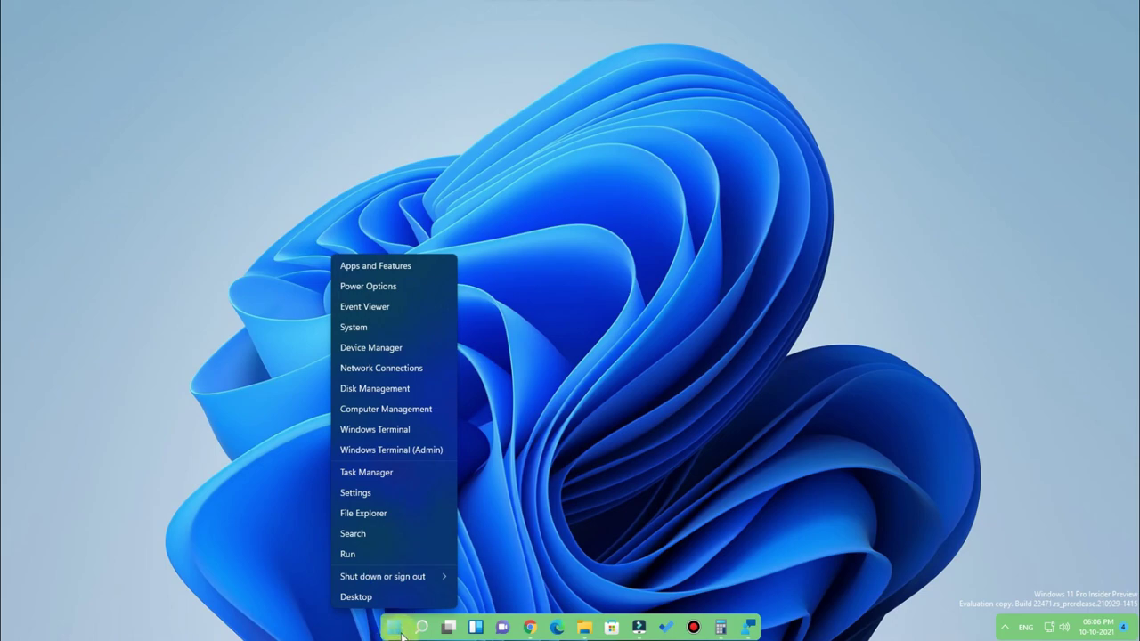
{"action": "left_click", "coordinate": [377, 492]}
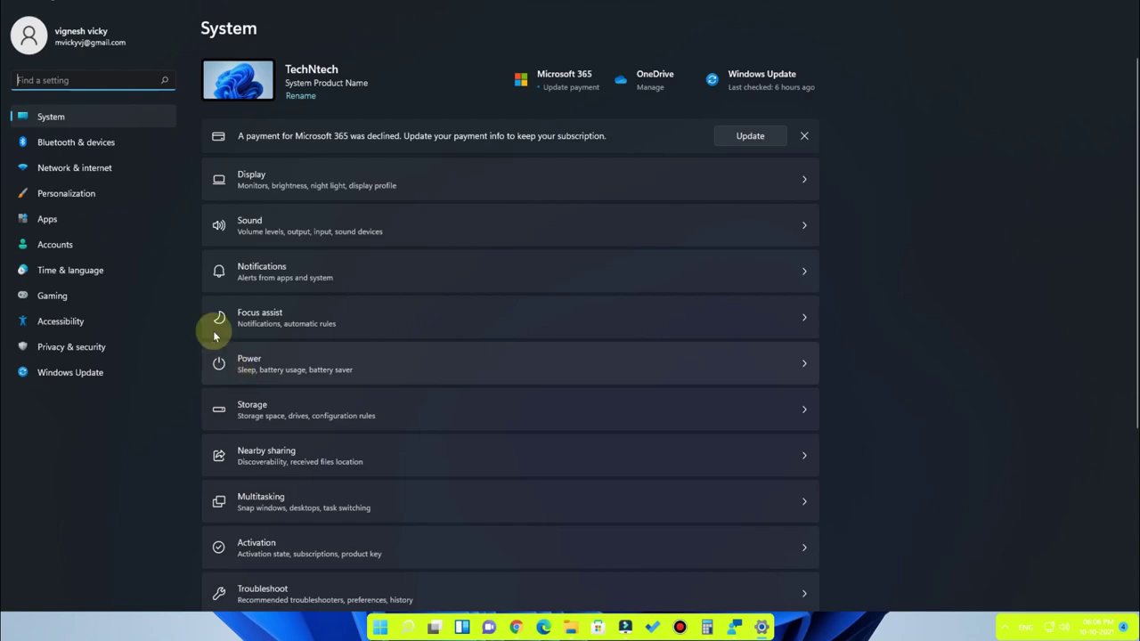
{"action": "left_click", "coordinate": [96, 195]}
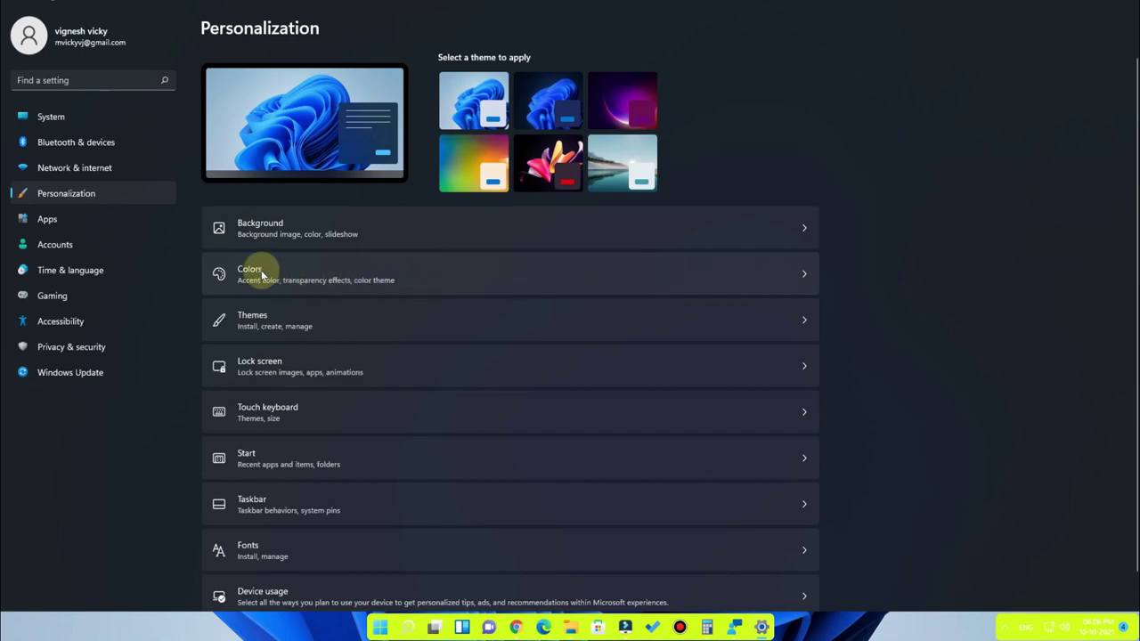
{"action": "left_click", "coordinate": [467, 279]}
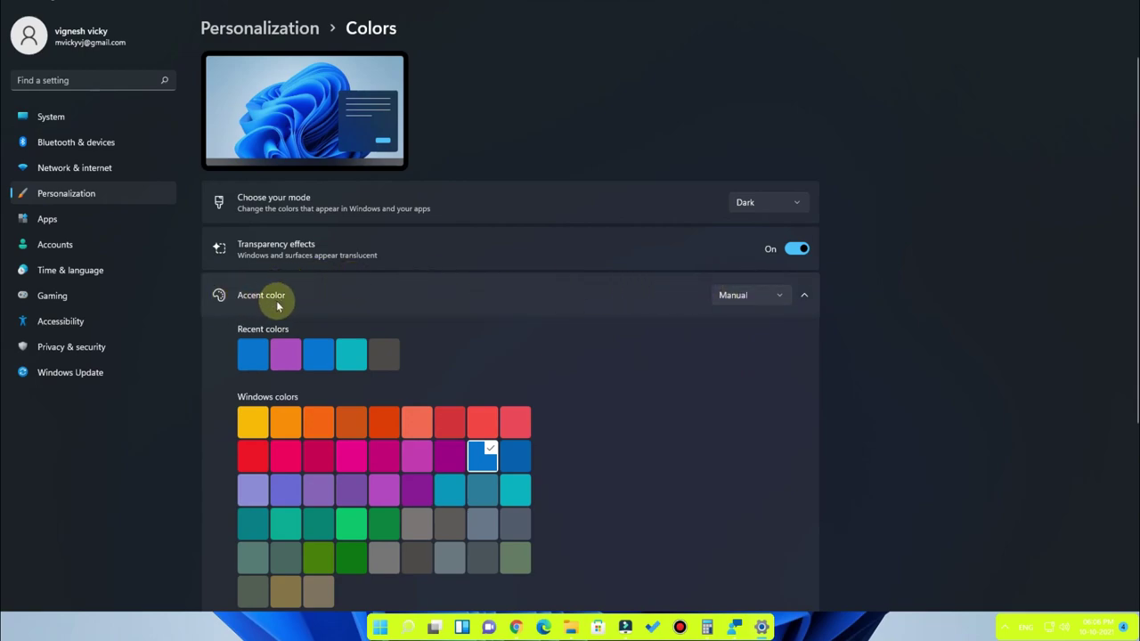
{"action": "left_click", "coordinate": [730, 298]}
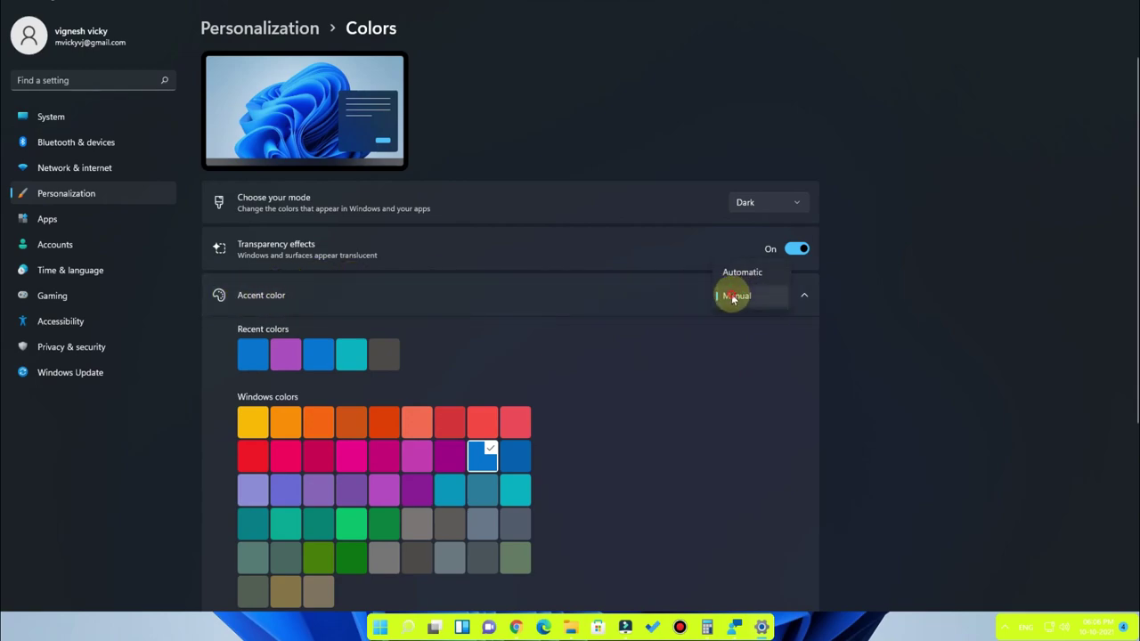
{"action": "left_click", "coordinate": [732, 296]}
{"action": "scroll", "coordinate": [631, 473], "scroll_direction": "down", "scroll_amount": 5}
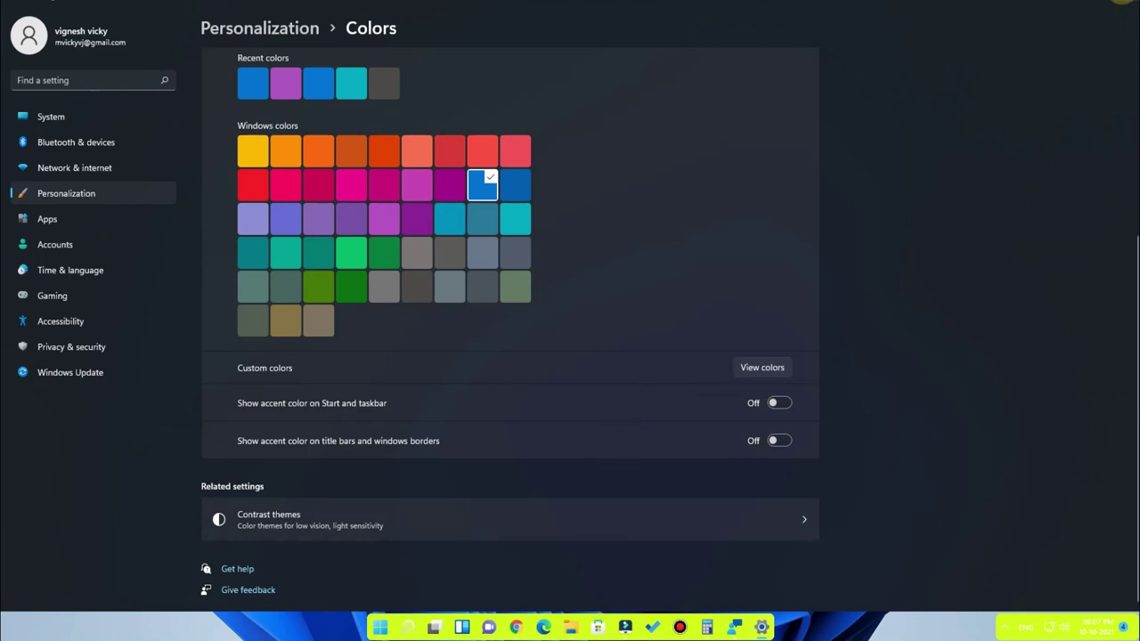
{"action": "left_click", "coordinate": [1119, 6]}
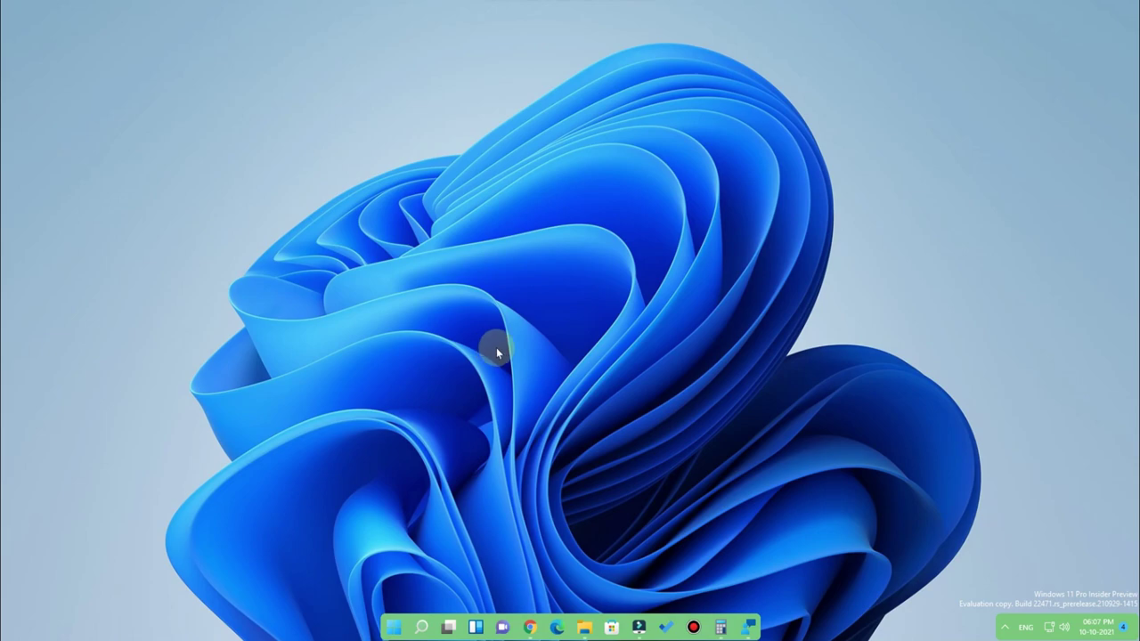
{"action": "right_click", "coordinate": [668, 315]}
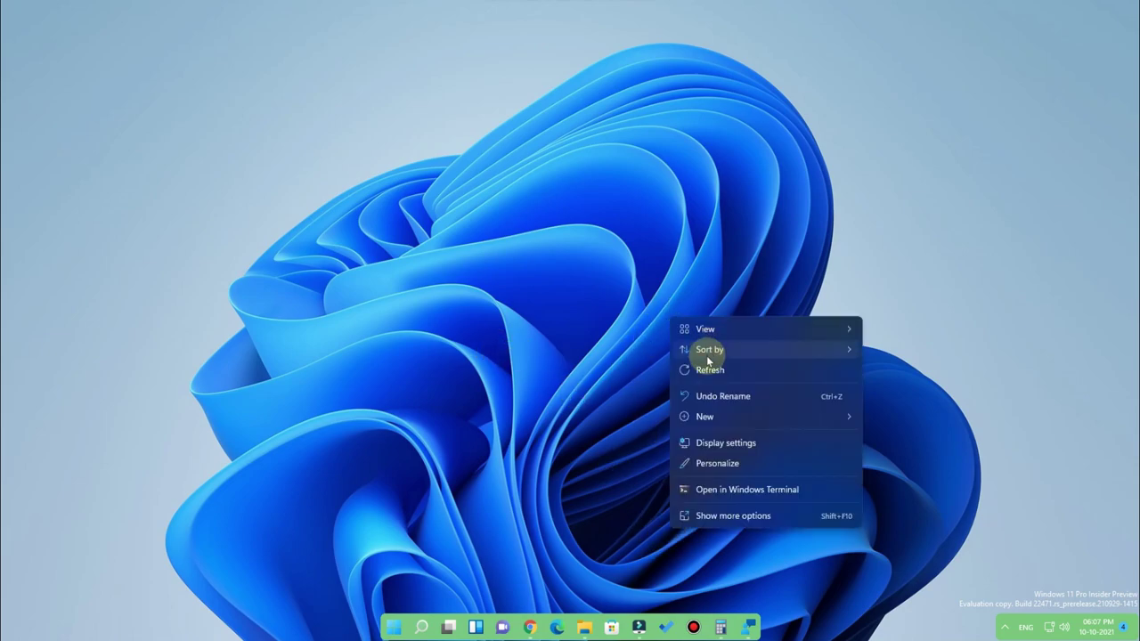
{"action": "left_click", "coordinate": [709, 365]}
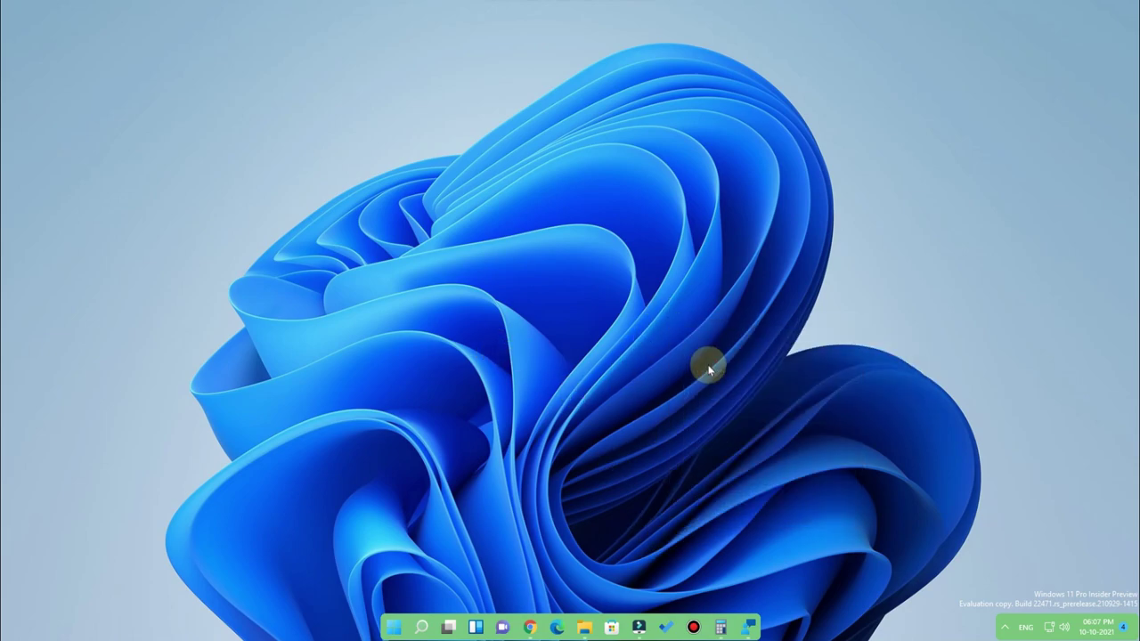
- Switch to Chrome and view the GitHub releases pages of RoundedTB and TranslucentTB
{"action": "left_click", "coordinate": [532, 629]}
{"action": "left_click", "coordinate": [150, 3]}
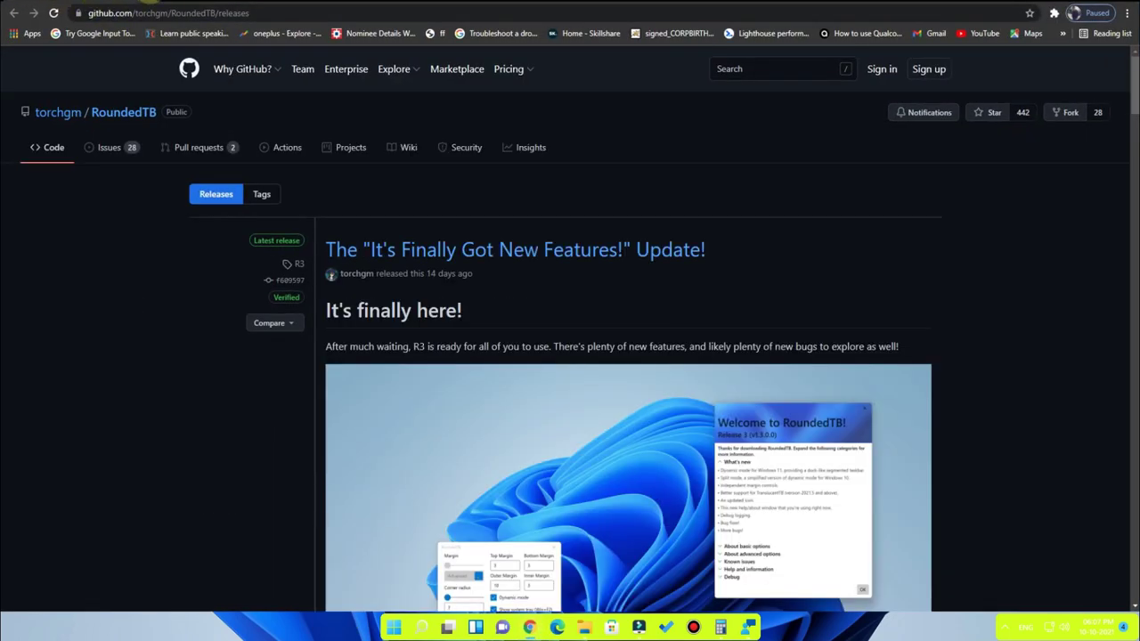
{"action": "left_click", "coordinate": [272, 2]}
{"action": "left_click", "coordinate": [93, 3]}
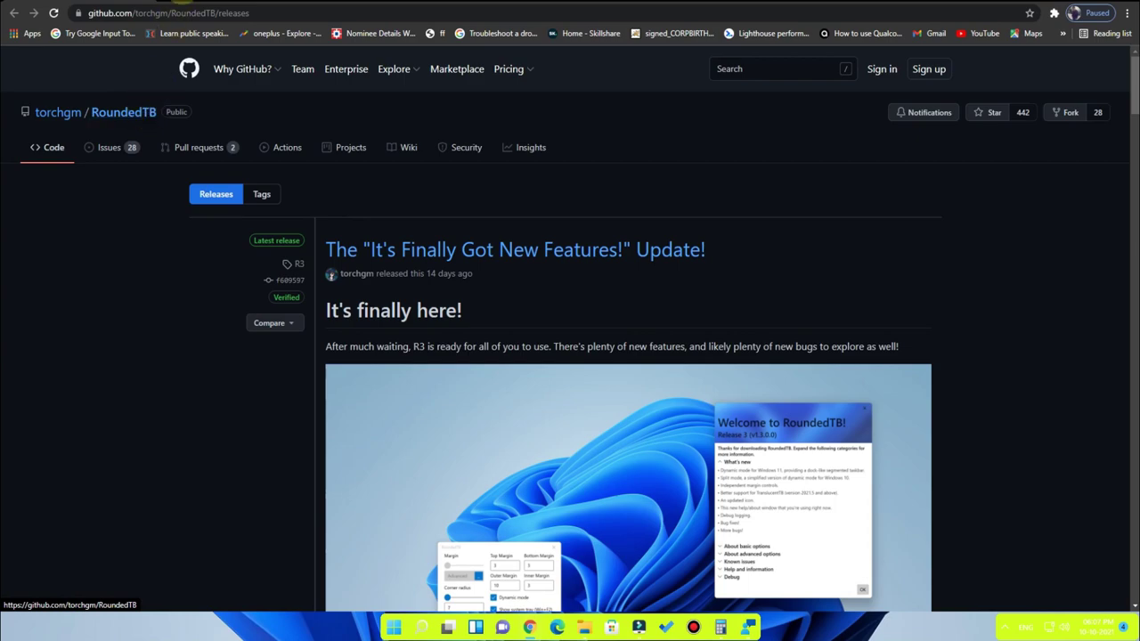
{"action": "left_click", "coordinate": [198, 3]}
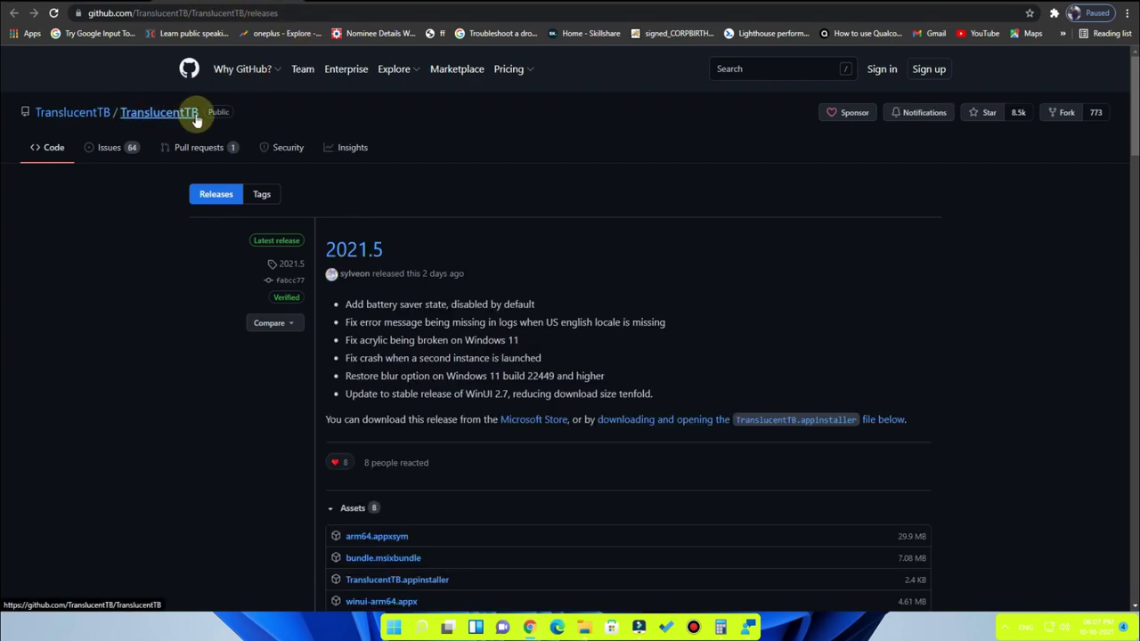
- Examine the latest RoundedTB release notes and the downloadable files in its Assets list
{"action": "left_click", "coordinate": [73, 3]}
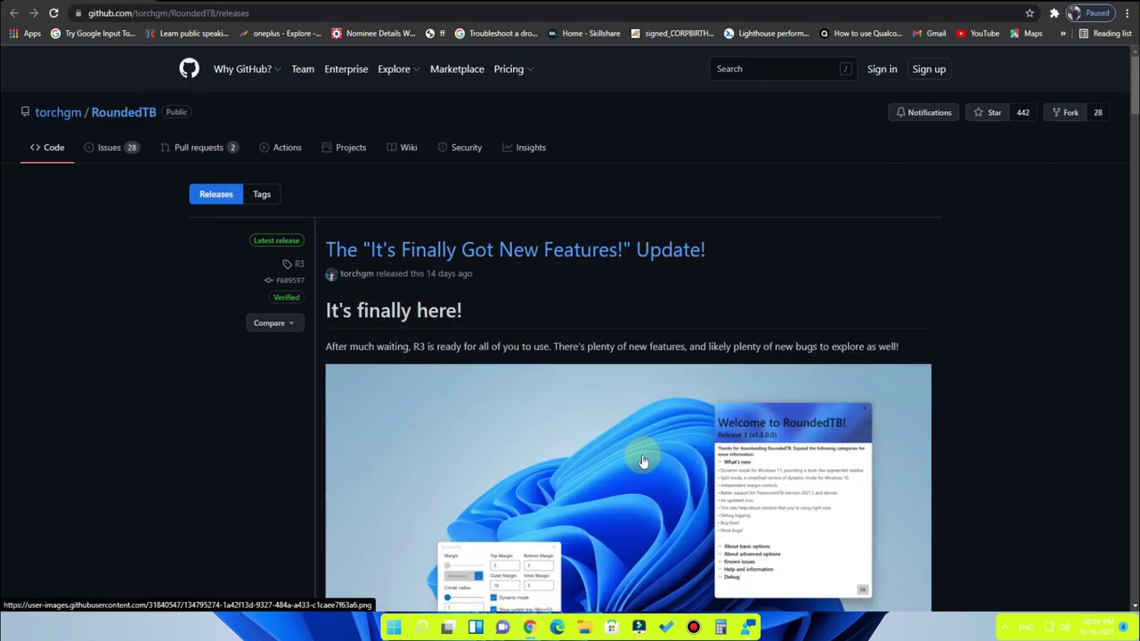
{"action": "scroll", "coordinate": [611, 415], "scroll_direction": "down", "scroll_amount": 3}
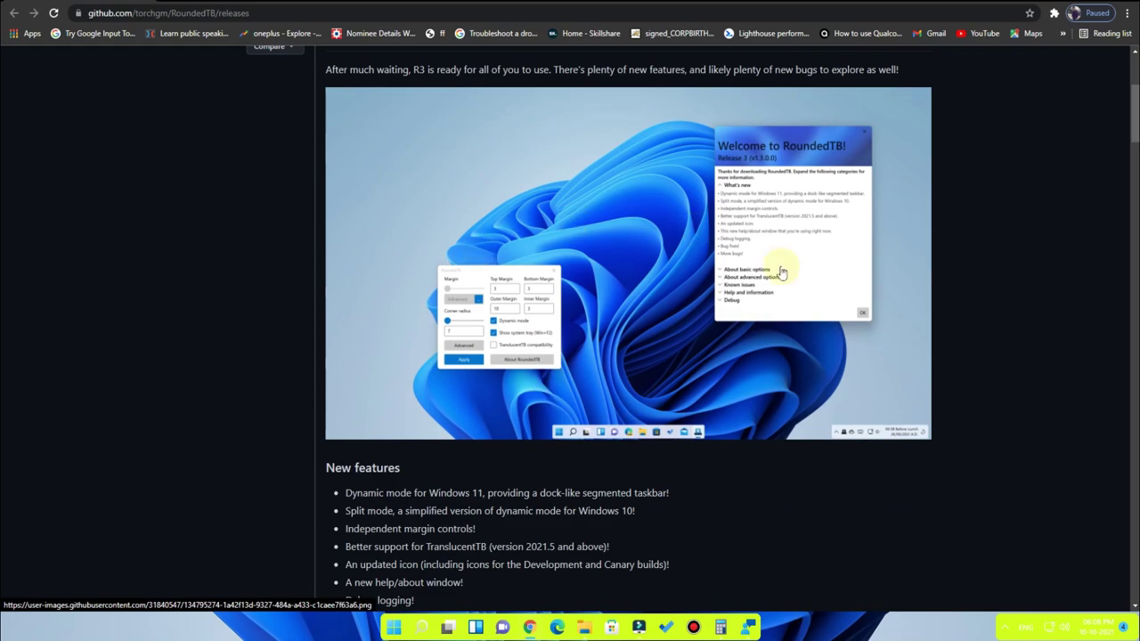
{"action": "scroll", "coordinate": [628, 433], "scroll_direction": "down", "scroll_amount": 6}
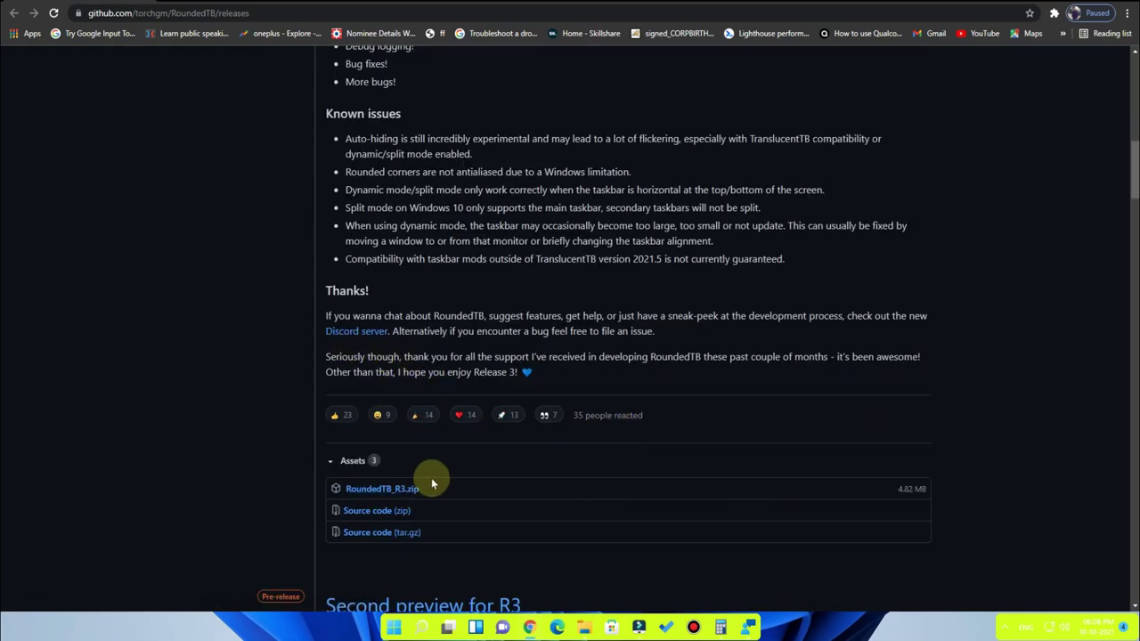
{"action": "scroll", "coordinate": [546, 386], "scroll_direction": "down", "scroll_amount": 3}
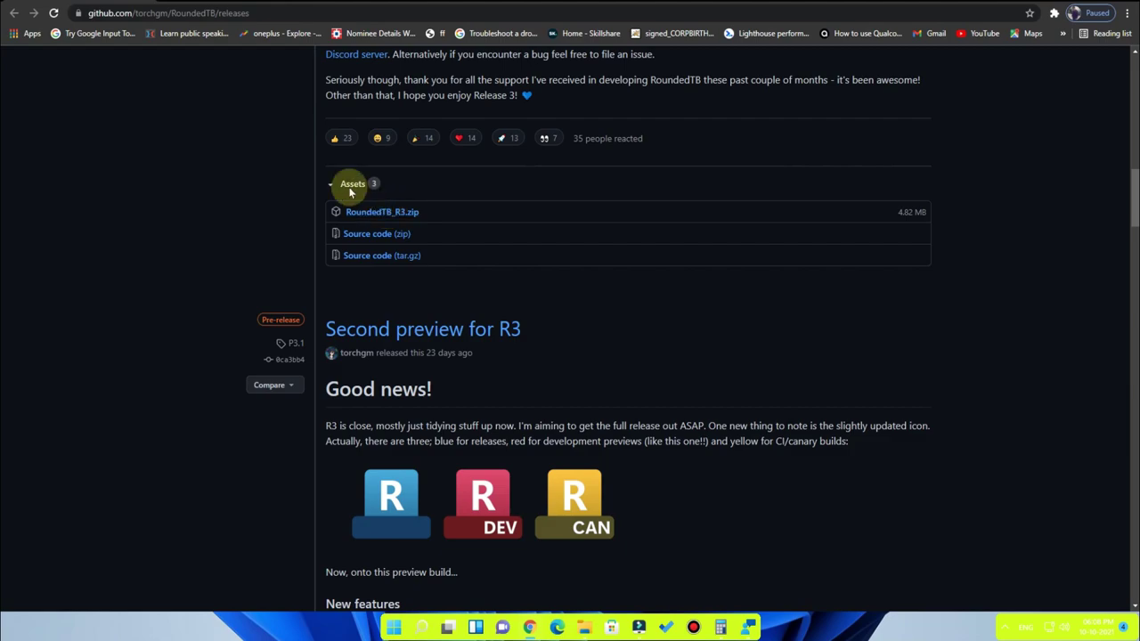
- Examine the downloadable assets of the TranslucentTB 2021.5 release and leave the browser
{"action": "left_click", "coordinate": [216, 2]}
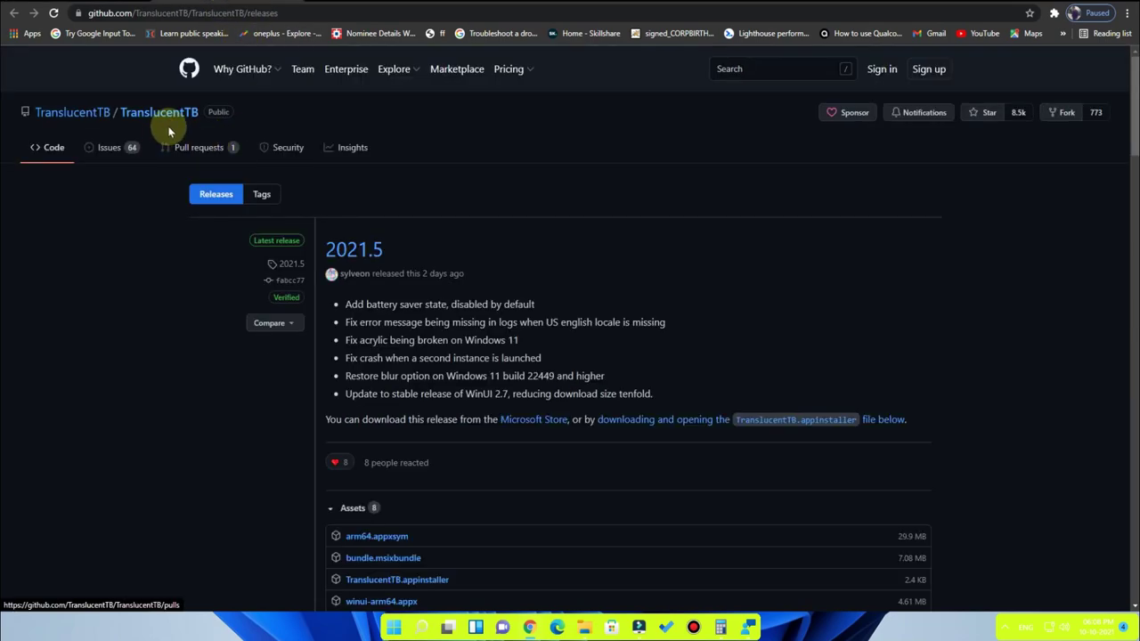
{"action": "scroll", "coordinate": [509, 424], "scroll_direction": "down", "scroll_amount": 3}
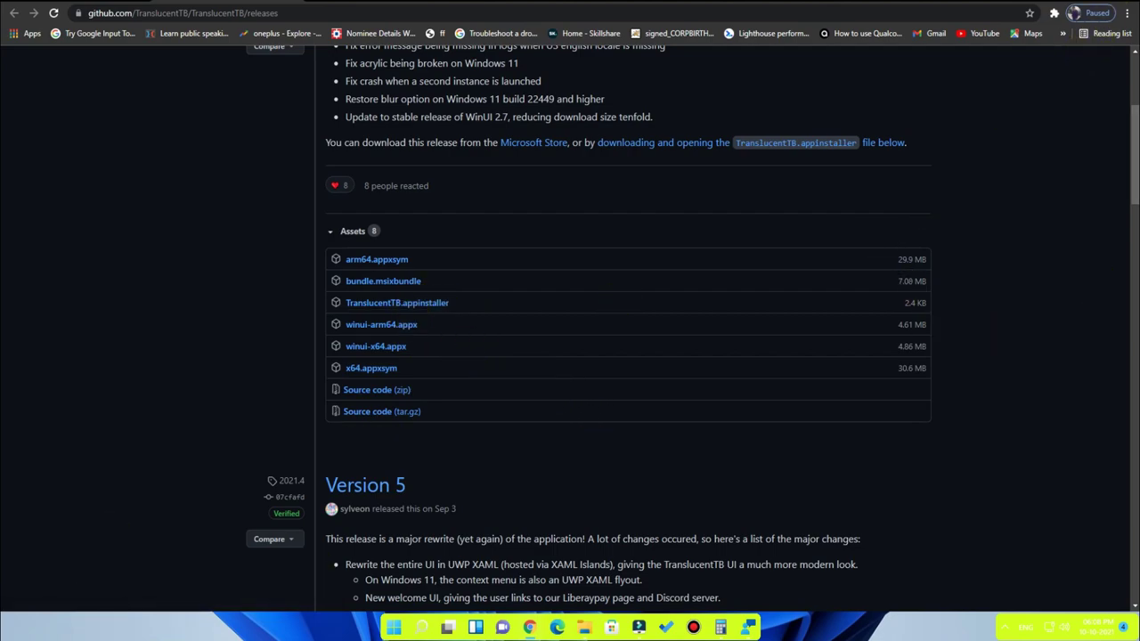
{"action": "key", "text": "super+d"}
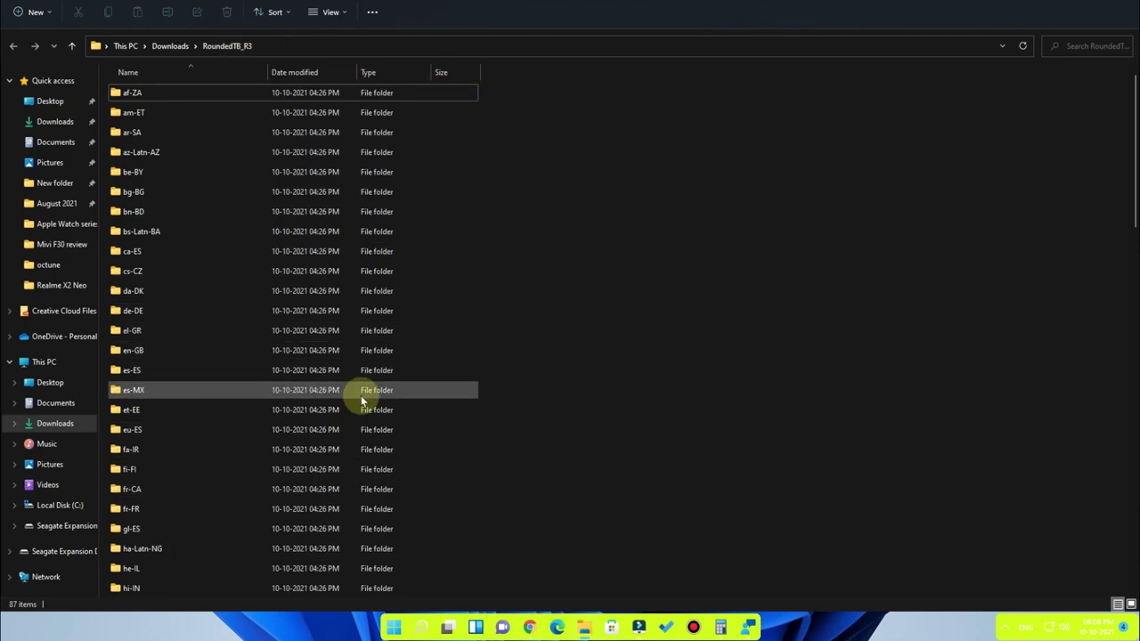
- Locate RoundedTB.exe in the RoundedTB_R3 folder and TranslucentTB.appinstaller in the Downloads folder
{"action": "scroll", "coordinate": [501, 403], "scroll_direction": "down", "scroll_amount": 20}
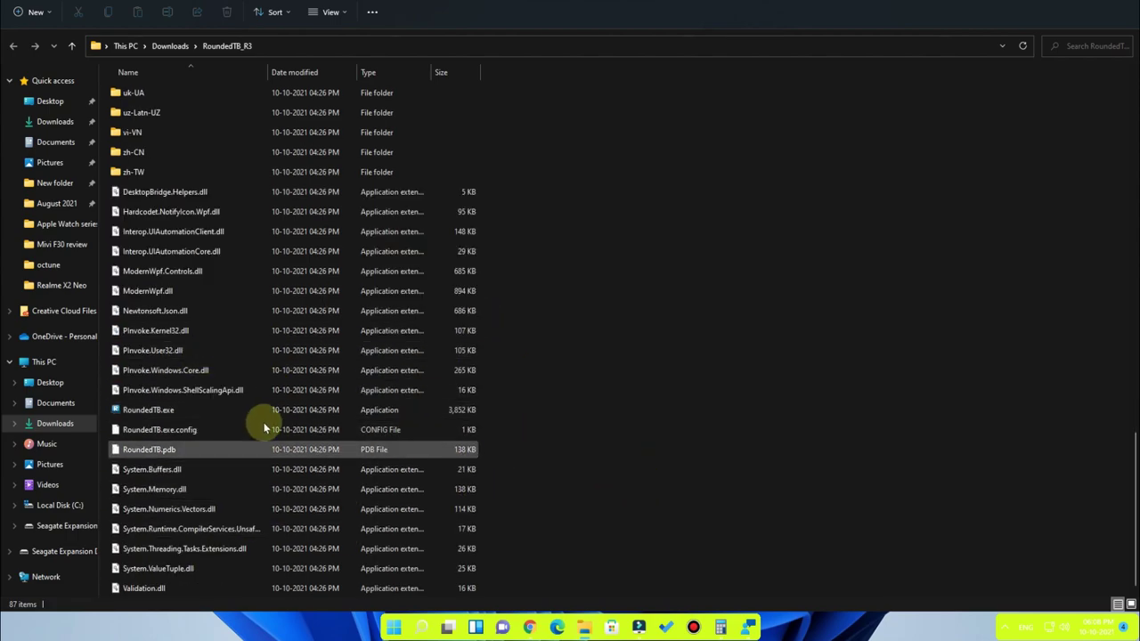
{"action": "key", "text": "alt+Up"}
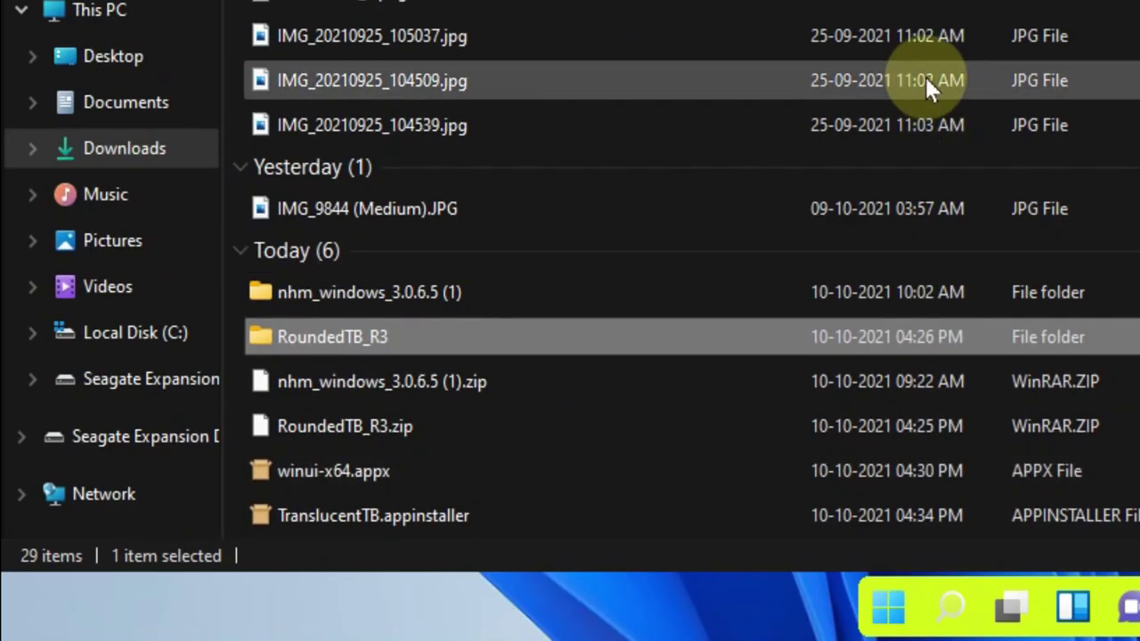
{"action": "left_click", "coordinate": [427, 528]}
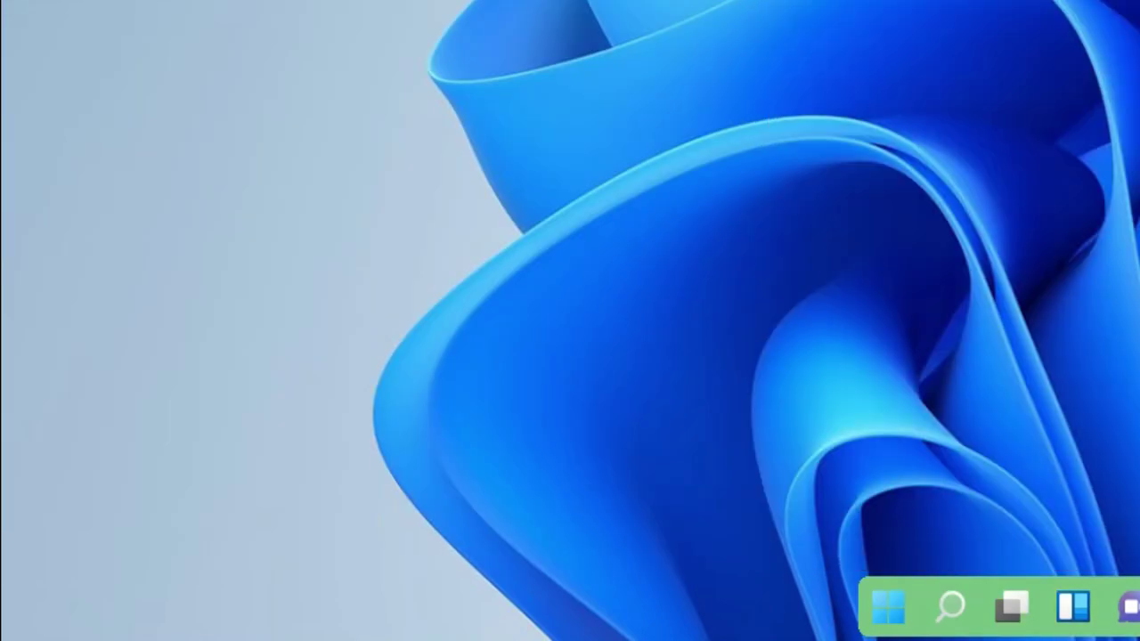
- Close the running RoundedTB app from its system tray icon
{"action": "mouse_move", "coordinate": [744, 624]}
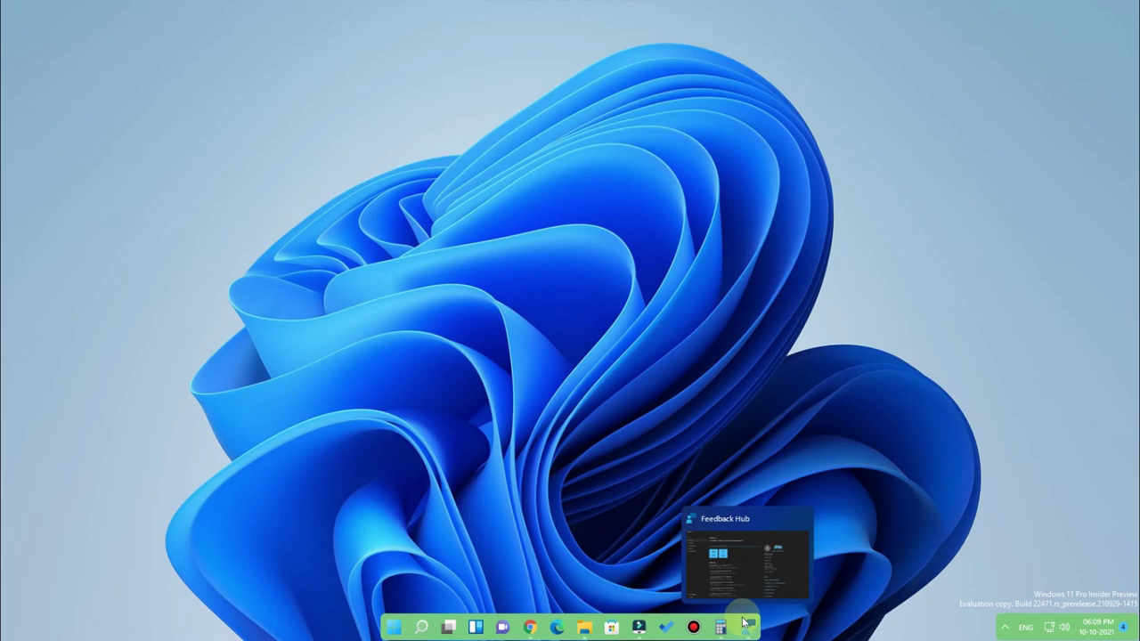
{"action": "left_click", "coordinate": [1006, 628]}
{"action": "right_click", "coordinate": [1004, 590]}
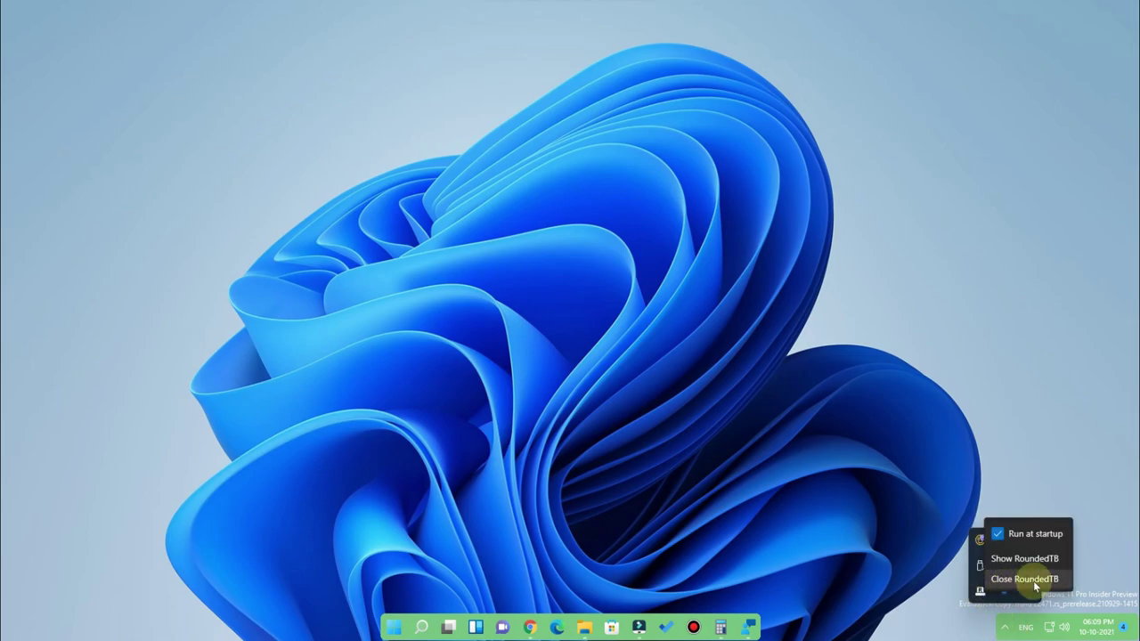
{"action": "left_click", "coordinate": [1033, 580]}
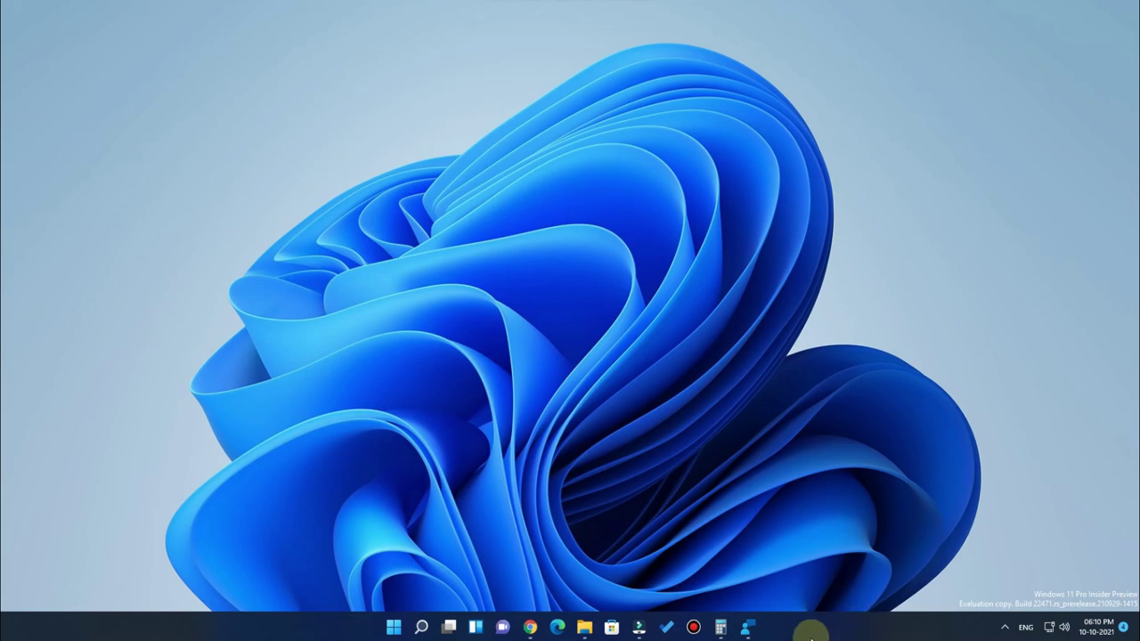
{"action": "right_click", "coordinate": [694, 136]}
{"action": "left_click", "coordinate": [748, 192]}
- Bring the RoundedTB_R3 folder window to the front in File Explorer
{"action": "mouse_move", "coordinate": [588, 631]}
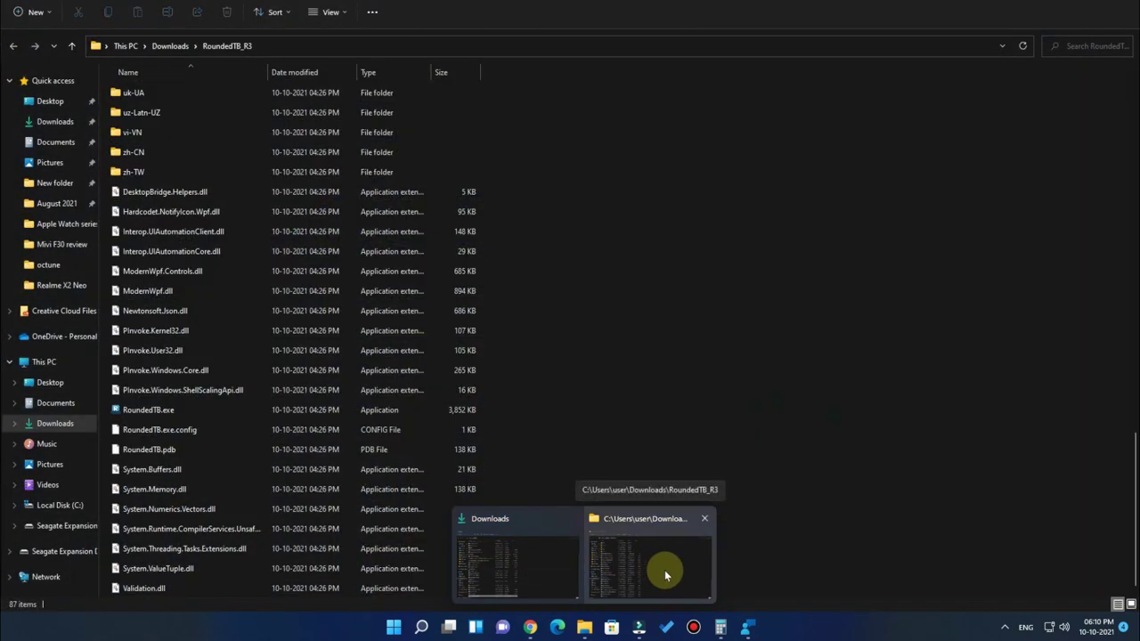
{"action": "left_click", "coordinate": [650, 559]}
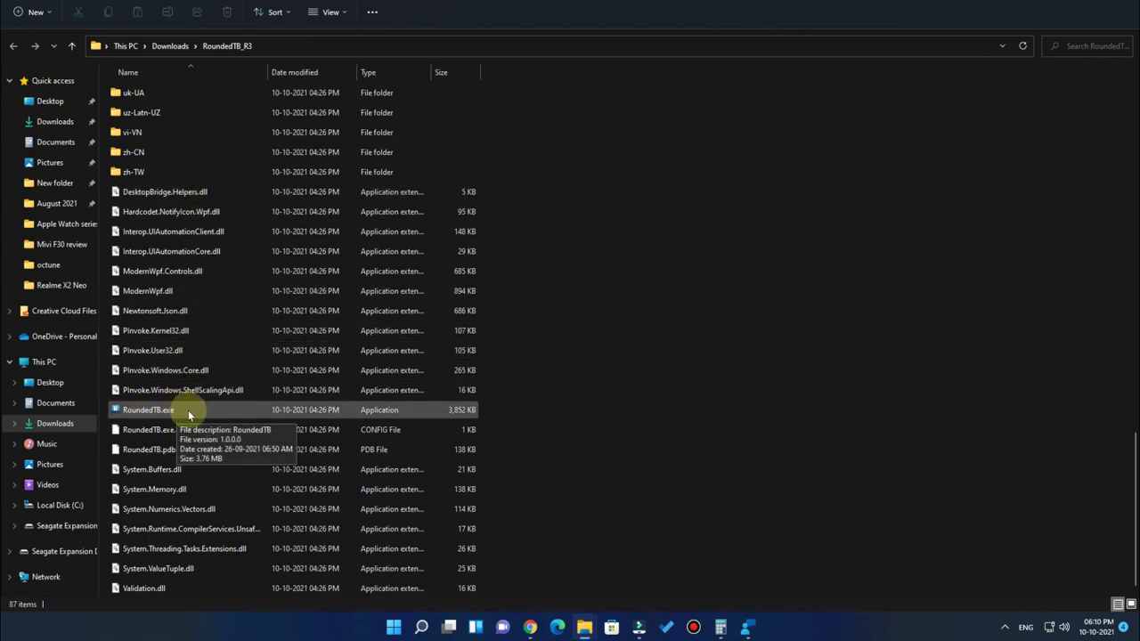
- Launch RoundedTB.exe from the RoundedTB_R3 folder, move its window toward the desktop's centre and reveal the advanced options
{"action": "double_click", "coordinate": [148, 410]}
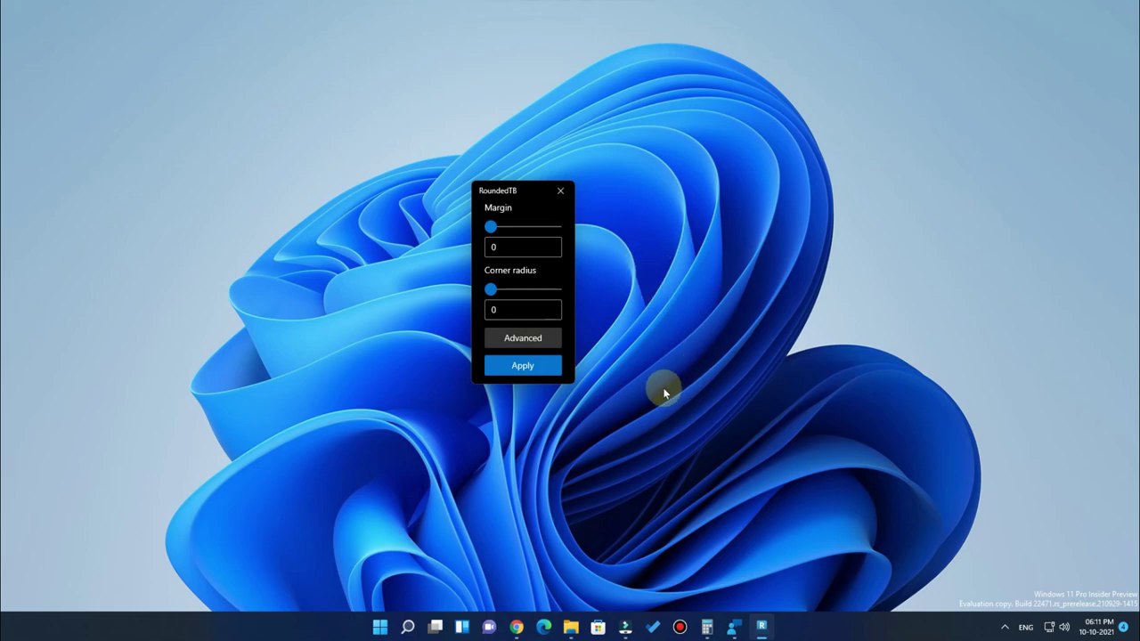
{"action": "left_click_drag", "start_coordinate": [514, 192], "coordinate": [563, 209]}
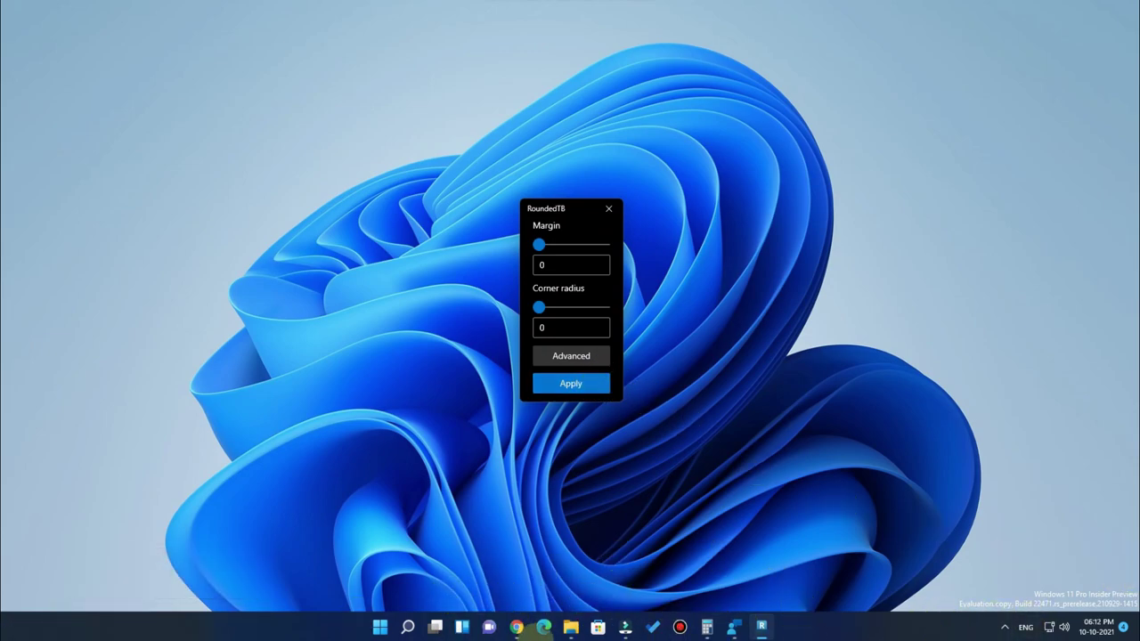
{"action": "mouse_move", "coordinate": [729, 634]}
{"action": "left_click", "coordinate": [587, 356]}
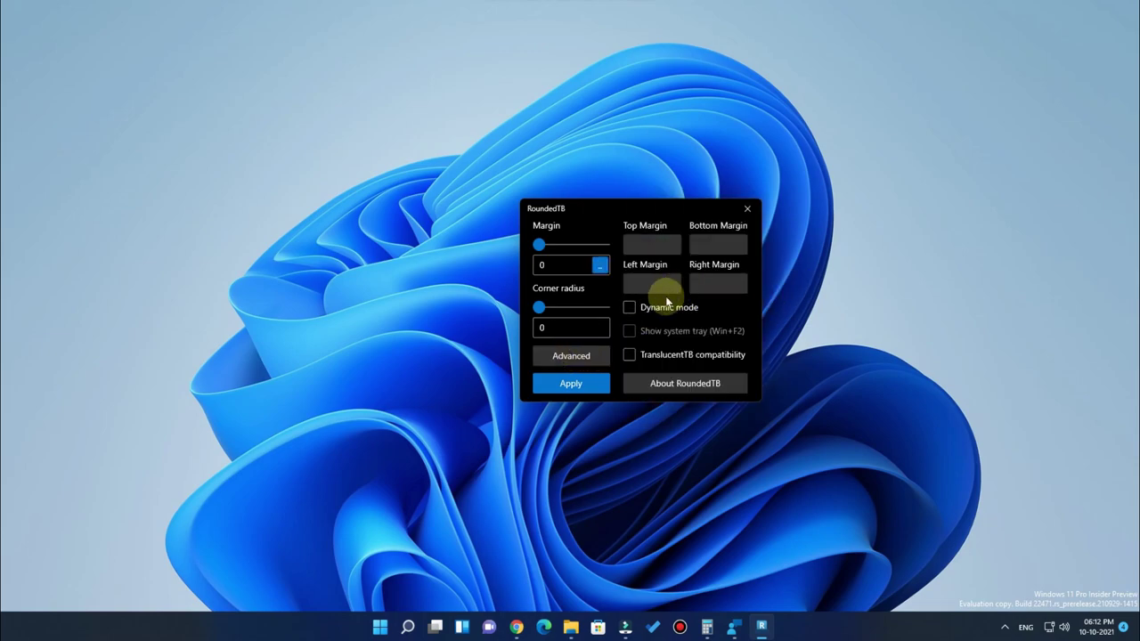
- Enable Dynamic mode, Show system tray and TranslucentTB compatibility in RoundedTB, and apply the settings to the taskbar
{"action": "left_click", "coordinate": [629, 307]}
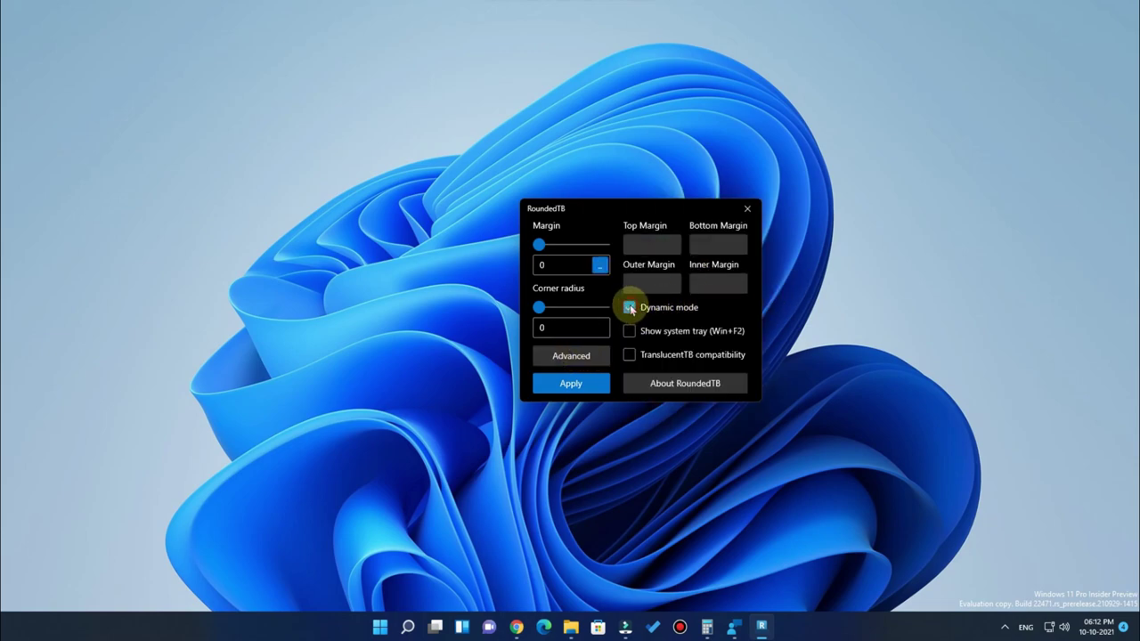
{"action": "left_click", "coordinate": [630, 357]}
{"action": "left_click", "coordinate": [441, 401]}
{"action": "left_click", "coordinate": [573, 384]}
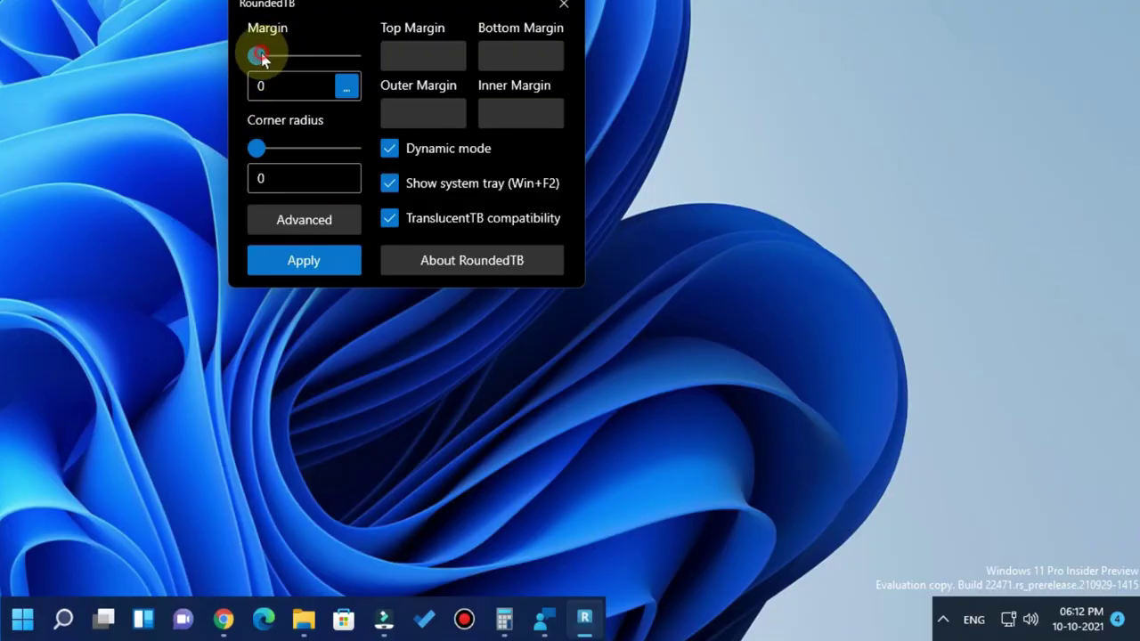
- Set the taskbar margin to 4 and the corner radius to 6, apply both and close the RoundedTB window
{"action": "left_click_drag", "start_coordinate": [271, 59], "coordinate": [283, 64]}
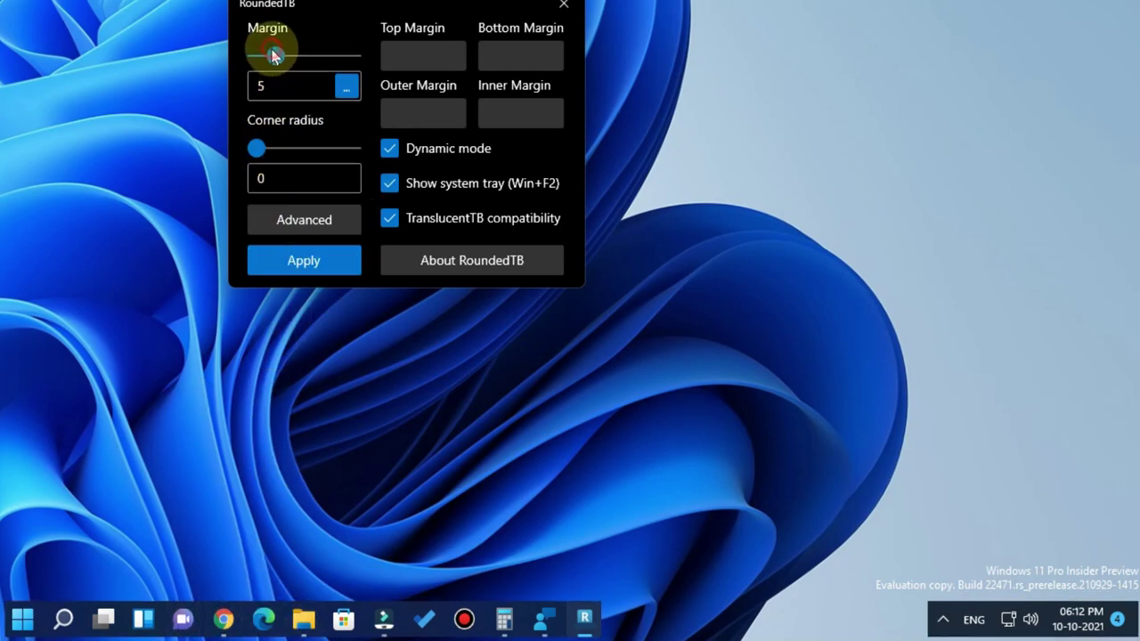
{"action": "left_click_drag", "start_coordinate": [275, 53], "coordinate": [270, 53]}
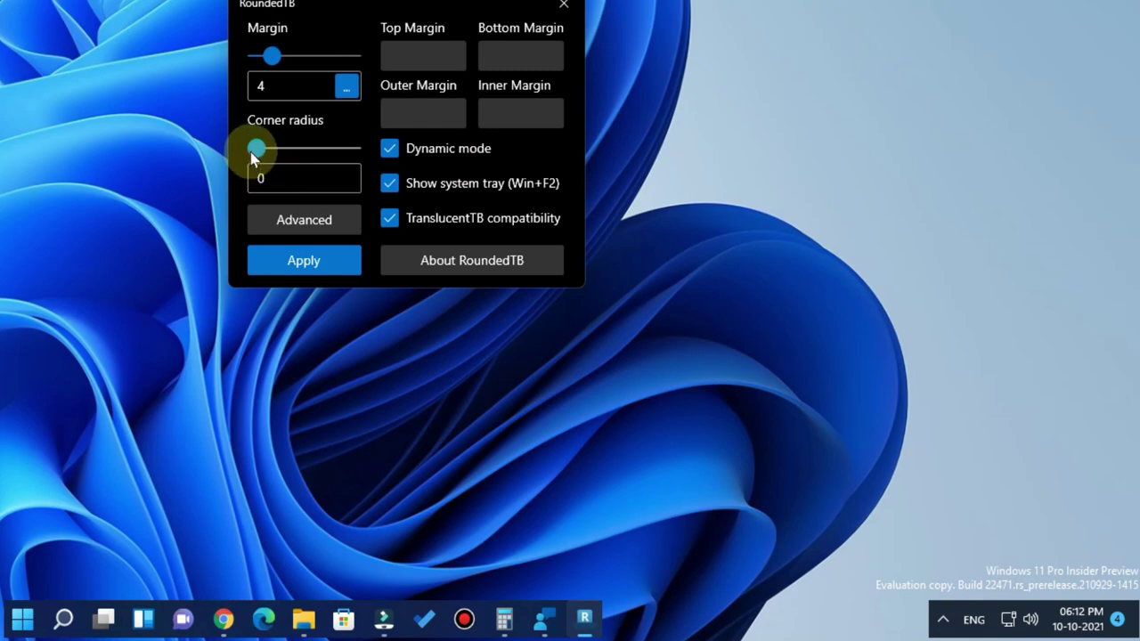
{"action": "left_click_drag", "start_coordinate": [256, 149], "coordinate": [269, 152]}
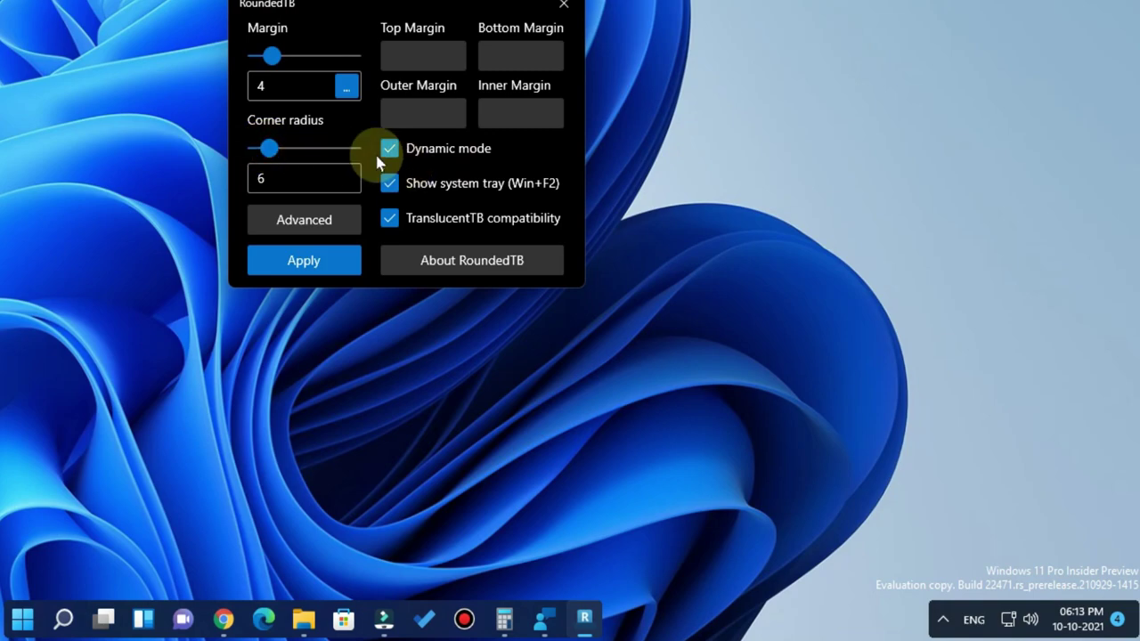
{"action": "left_click", "coordinate": [307, 265]}
{"action": "left_click", "coordinate": [568, 10]}
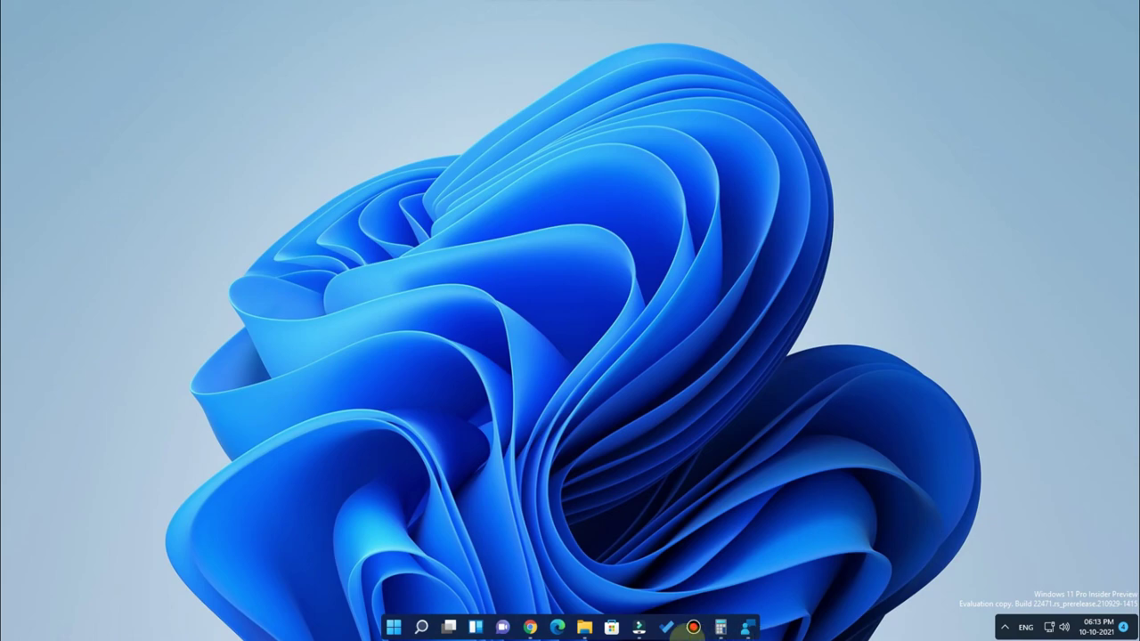
- Run TranslucentTB.appinstaller from the Downloads folder, close the installer window and return to the desktop
{"action": "mouse_move", "coordinate": [639, 629]}
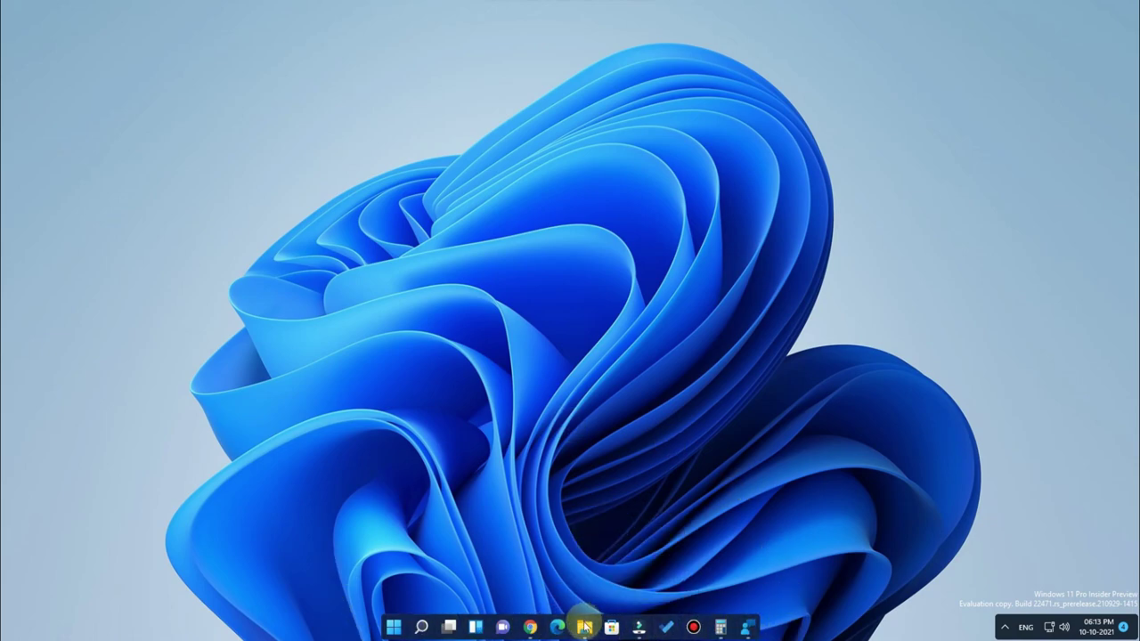
{"action": "mouse_move", "coordinate": [584, 627]}
{"action": "left_click", "coordinate": [517, 552]}
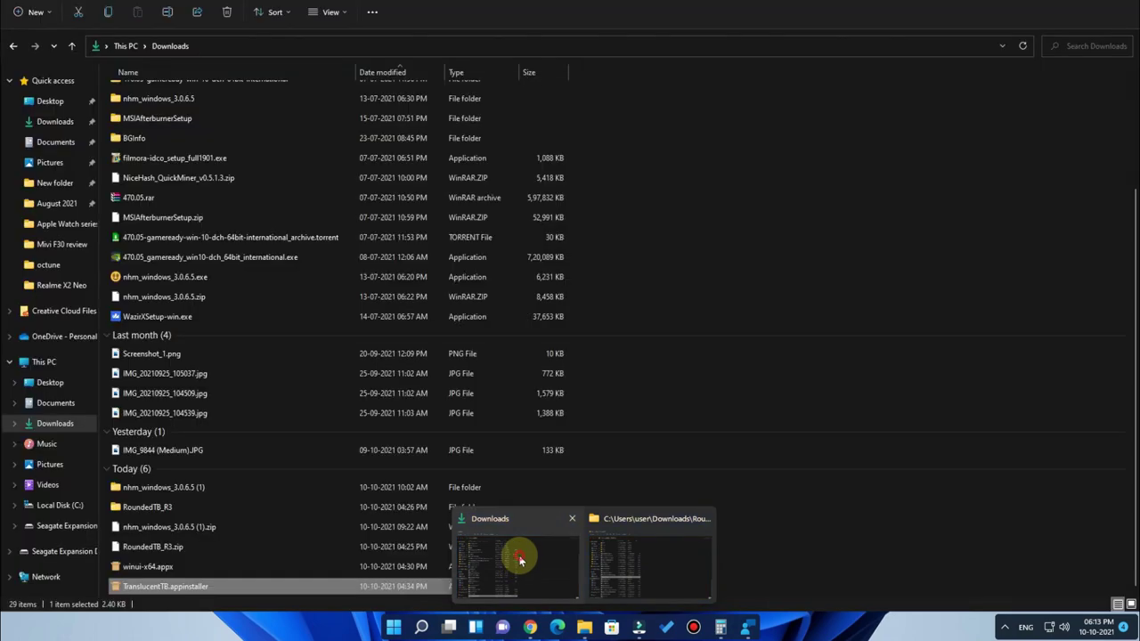
{"action": "double_click", "coordinate": [195, 590]}
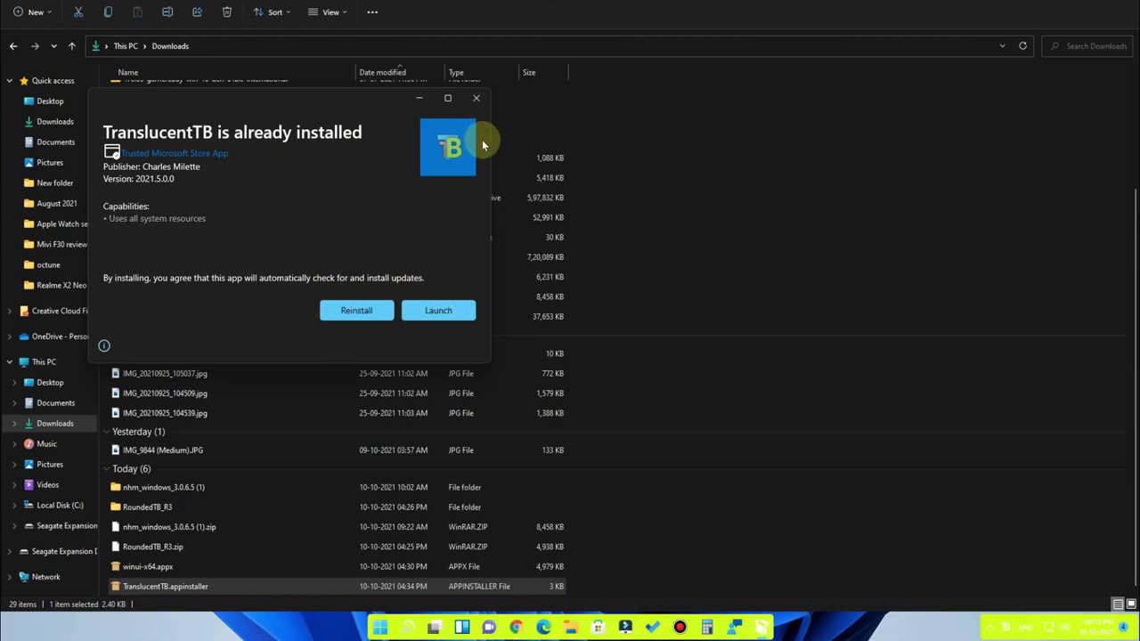
{"action": "left_click", "coordinate": [476, 98]}
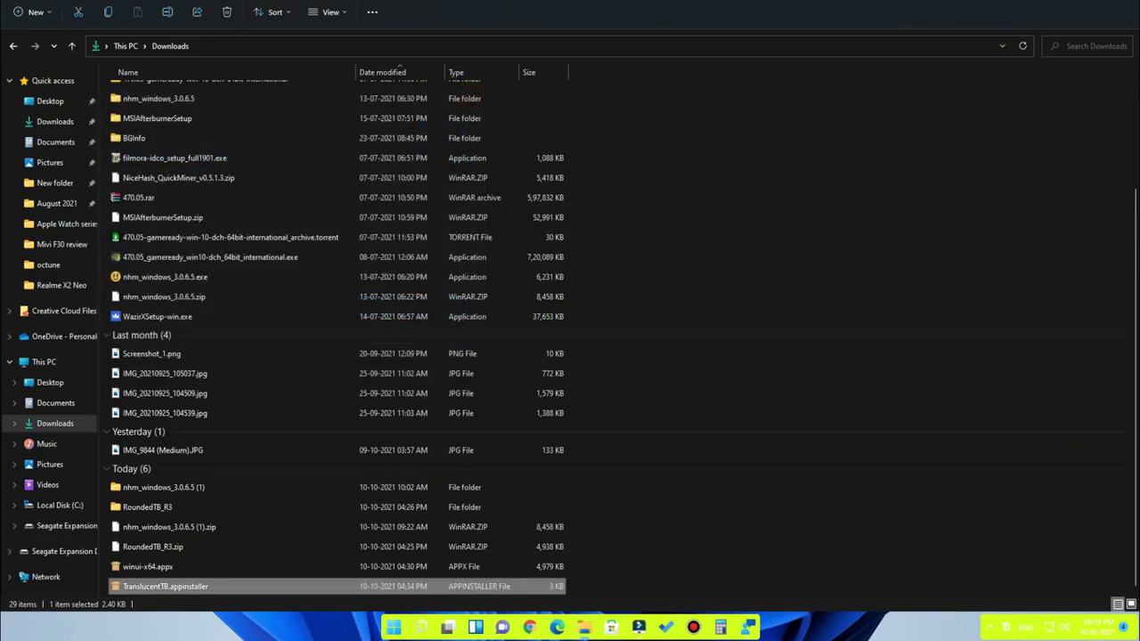
{"action": "left_click", "coordinate": [1074, 2]}
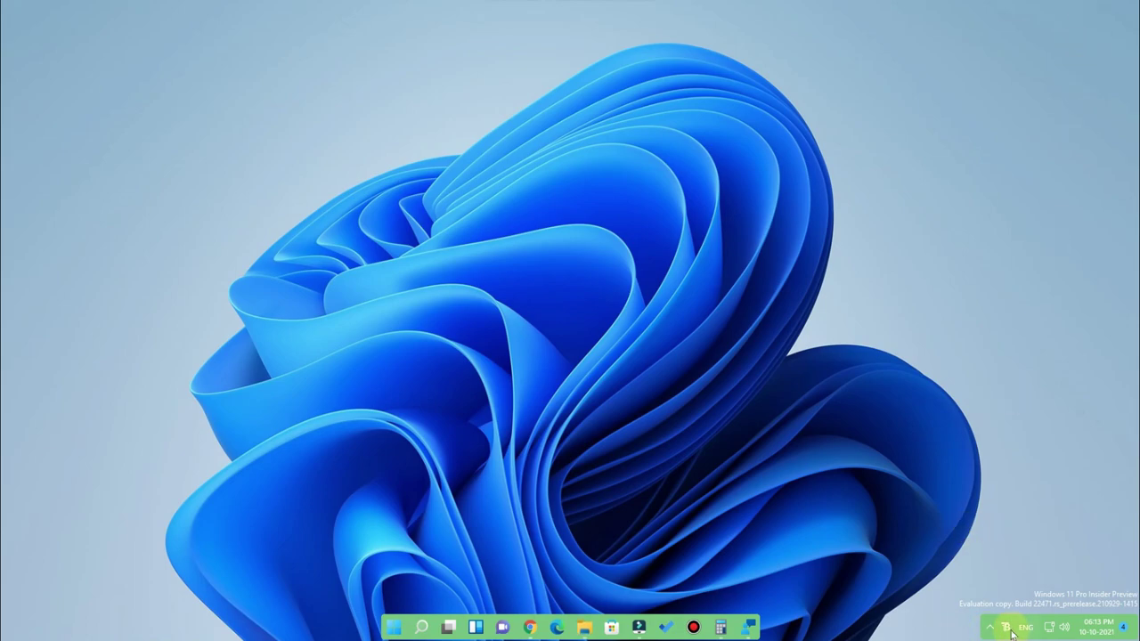
- Locate the RoundedTB and TranslucentTB icons among the hidden tray icons and view TranslucentTB's options
{"action": "left_click", "coordinate": [991, 629]}
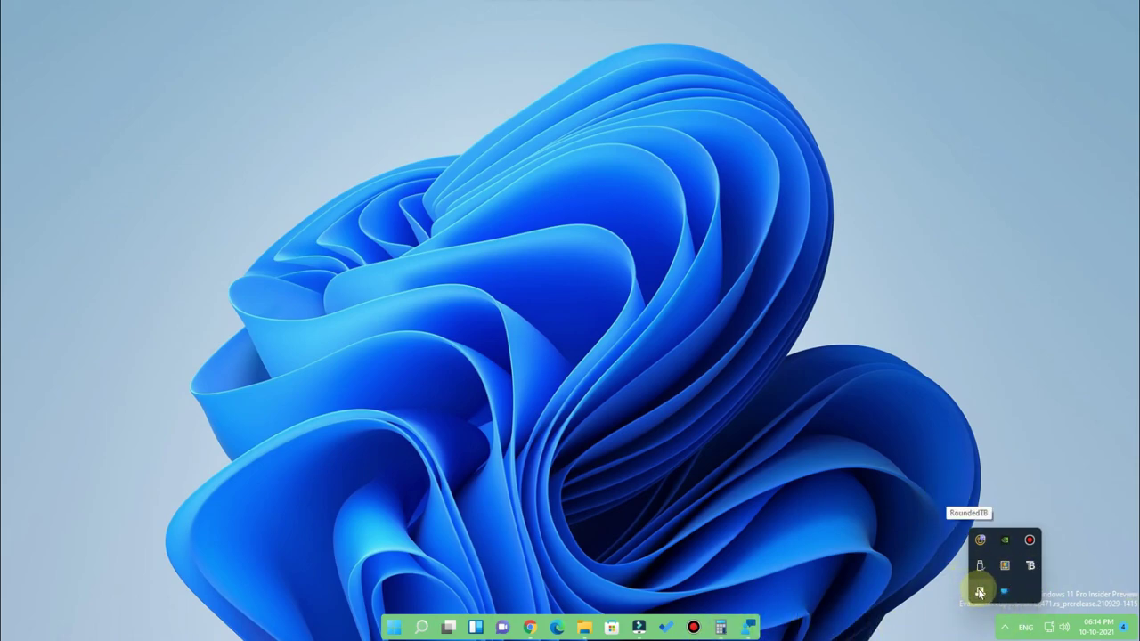
{"action": "right_click", "coordinate": [1033, 563]}
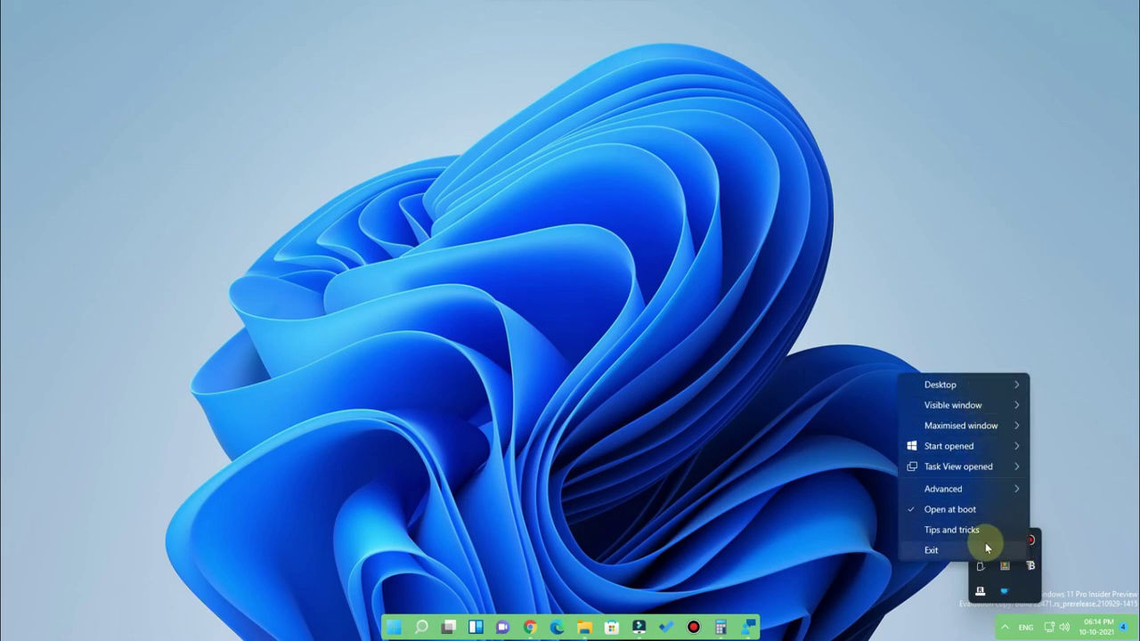
{"action": "left_click", "coordinate": [1004, 628]}
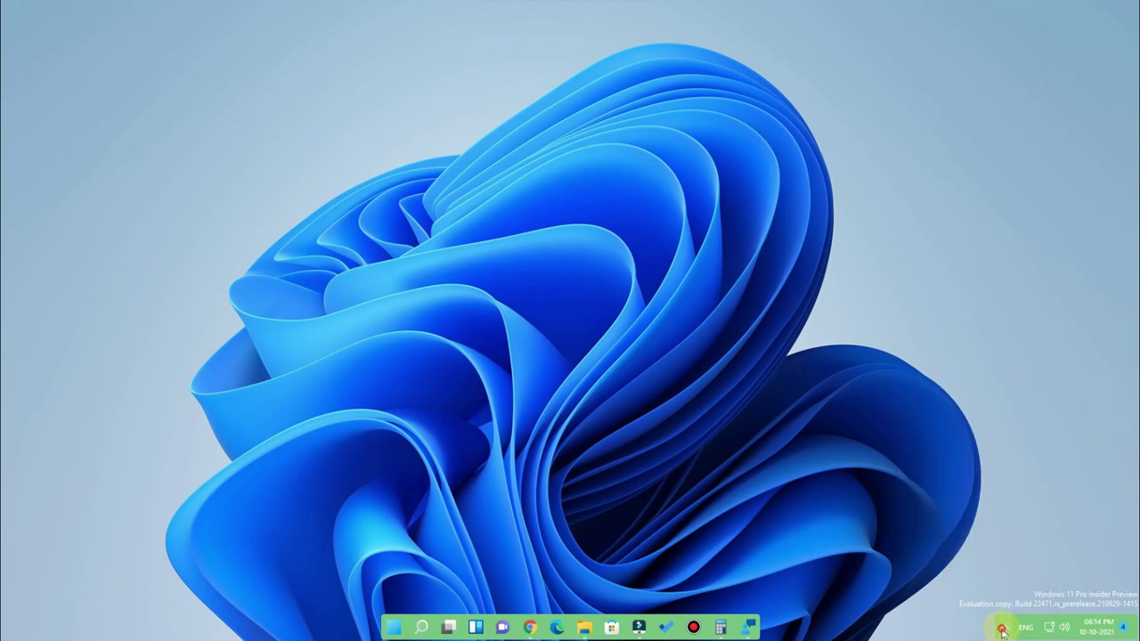
- Set TranslucentTB's accent colour for the Desktop state to blue and confirm the colour
{"action": "left_click", "coordinate": [1002, 629]}
{"action": "right_click", "coordinate": [1030, 566]}
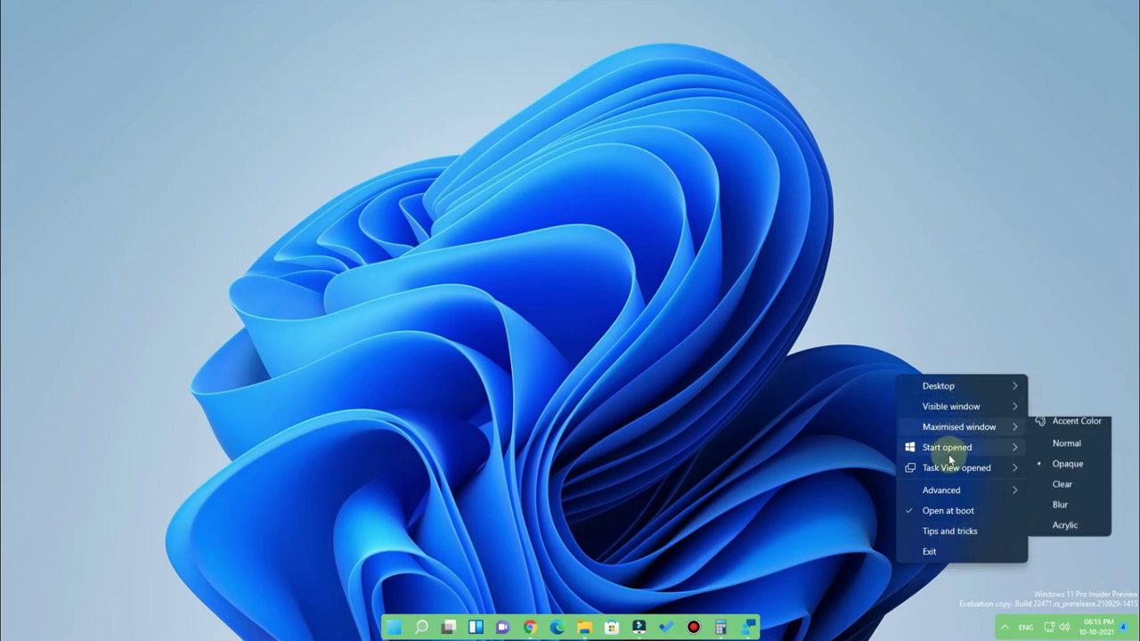
{"action": "mouse_move", "coordinate": [949, 388]}
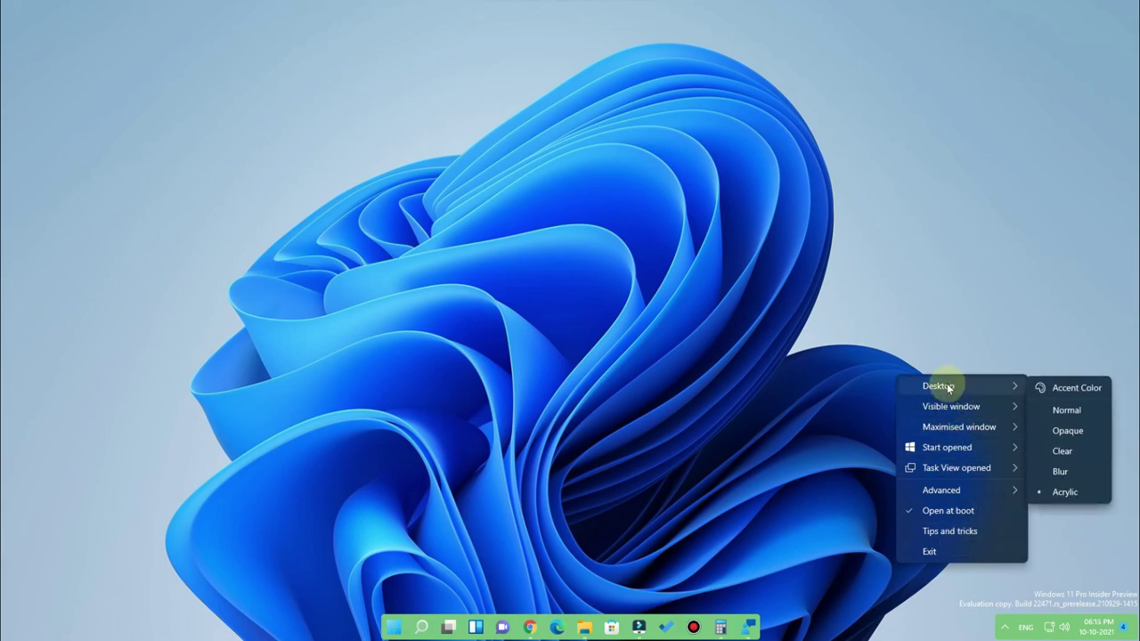
{"action": "left_click", "coordinate": [1074, 390]}
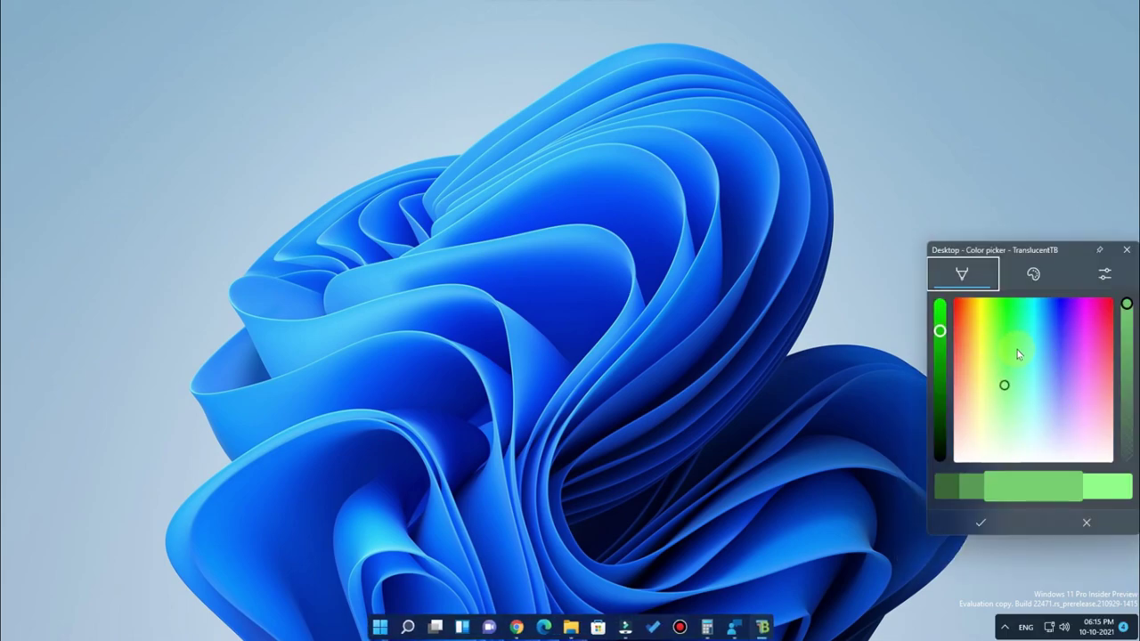
{"action": "left_click", "coordinate": [1053, 331]}
{"action": "left_click", "coordinate": [991, 524]}
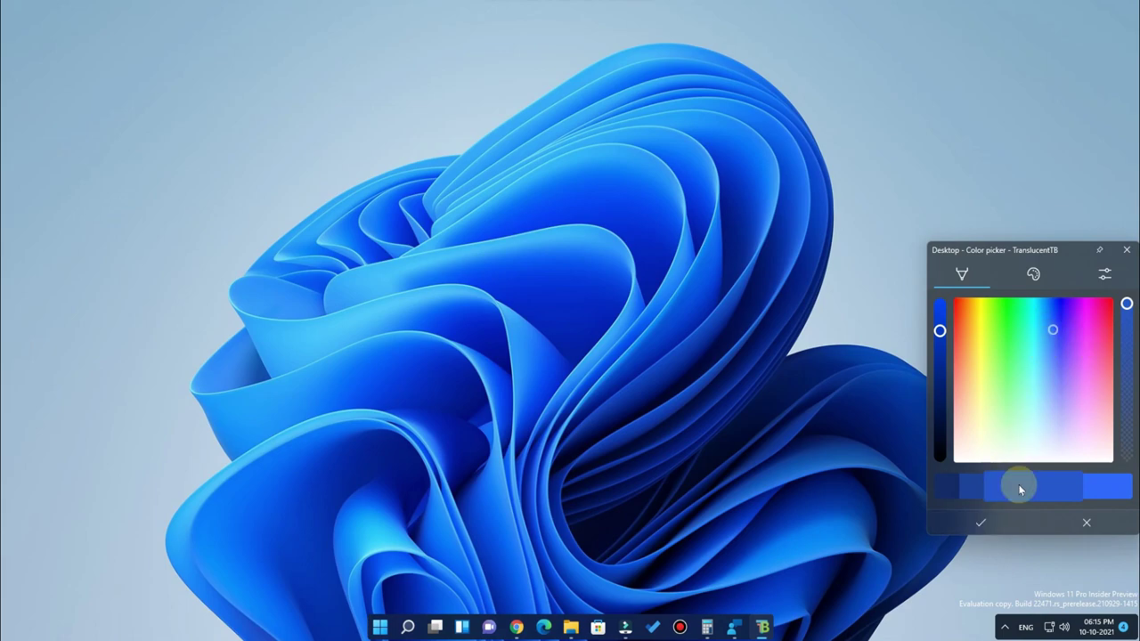
{"action": "left_click", "coordinate": [981, 523]}
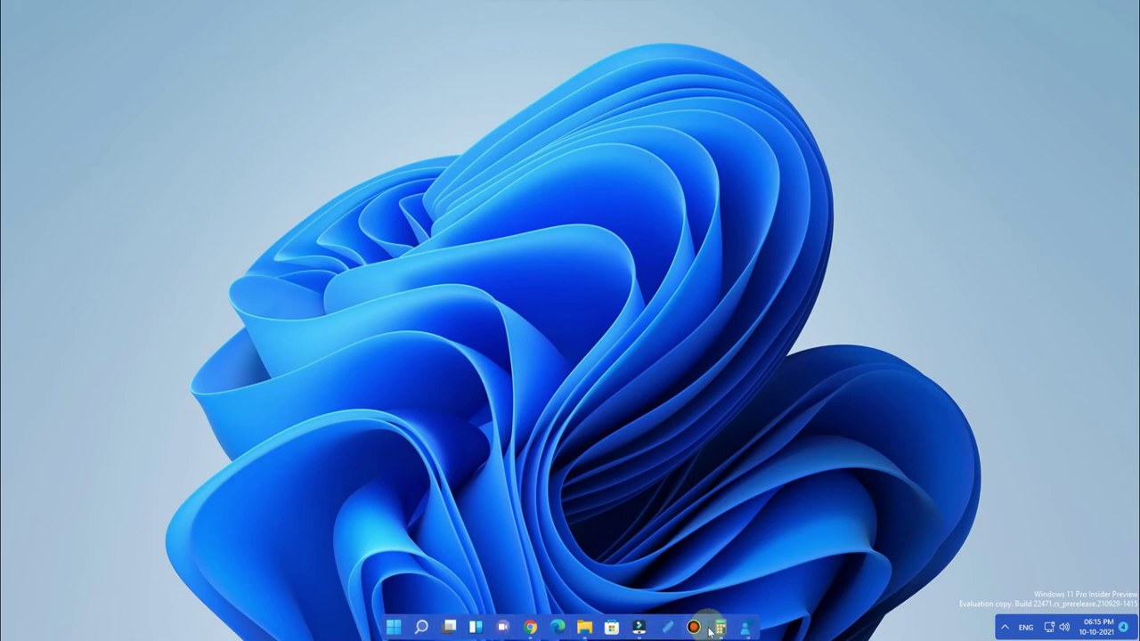
- Enable the Visible window taskbar state in TranslucentTB
{"action": "left_click", "coordinate": [1005, 628]}
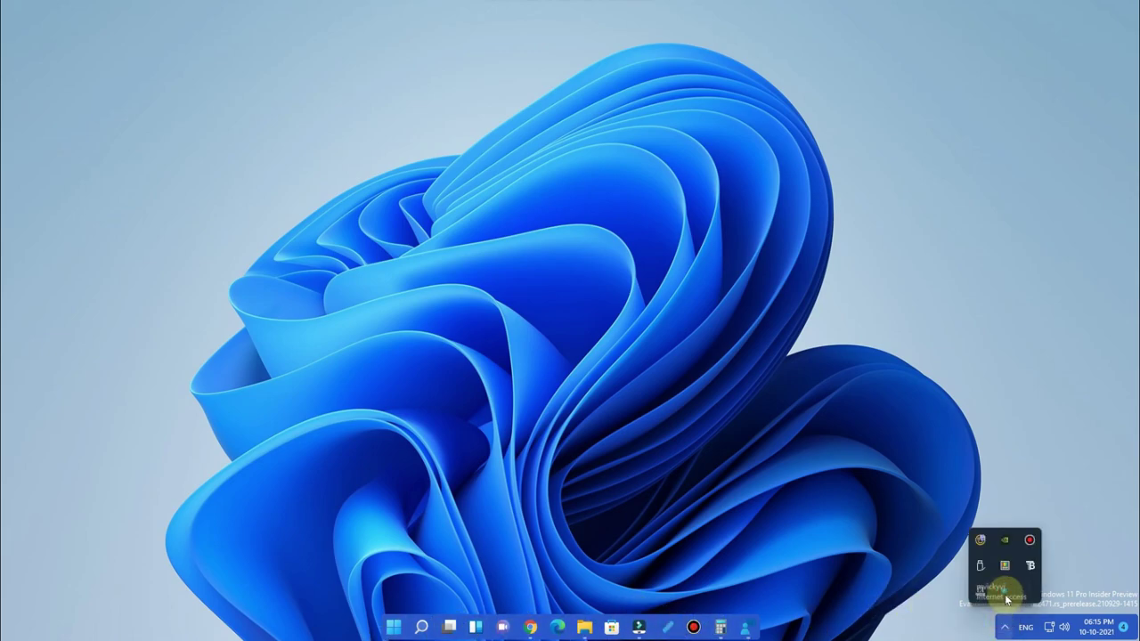
{"action": "right_click", "coordinate": [1030, 570]}
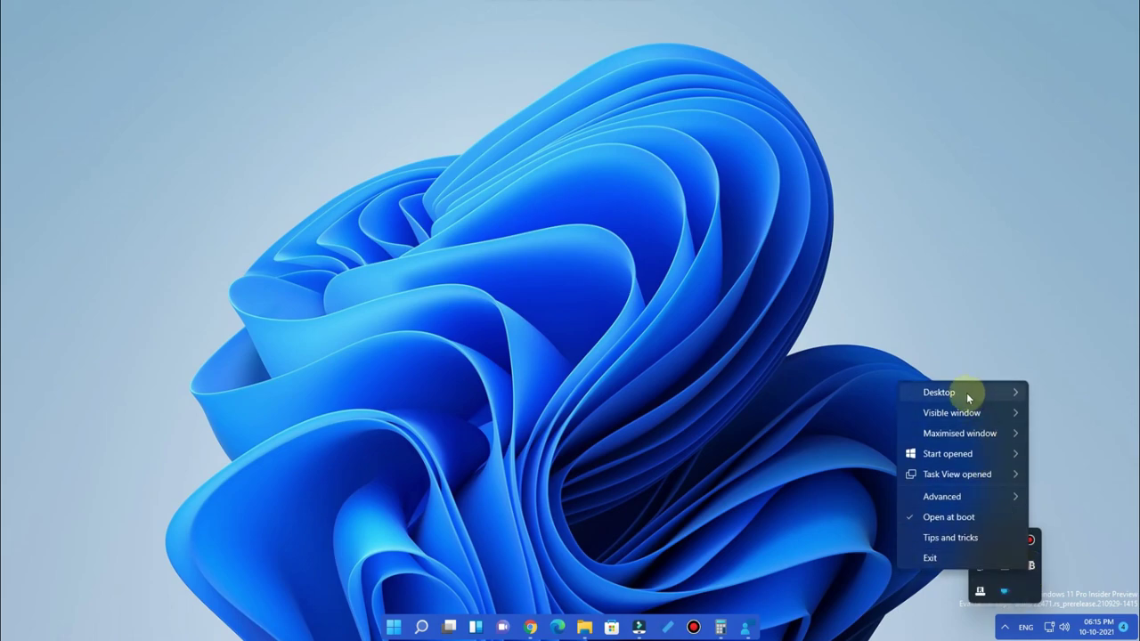
{"action": "mouse_move", "coordinate": [966, 393]}
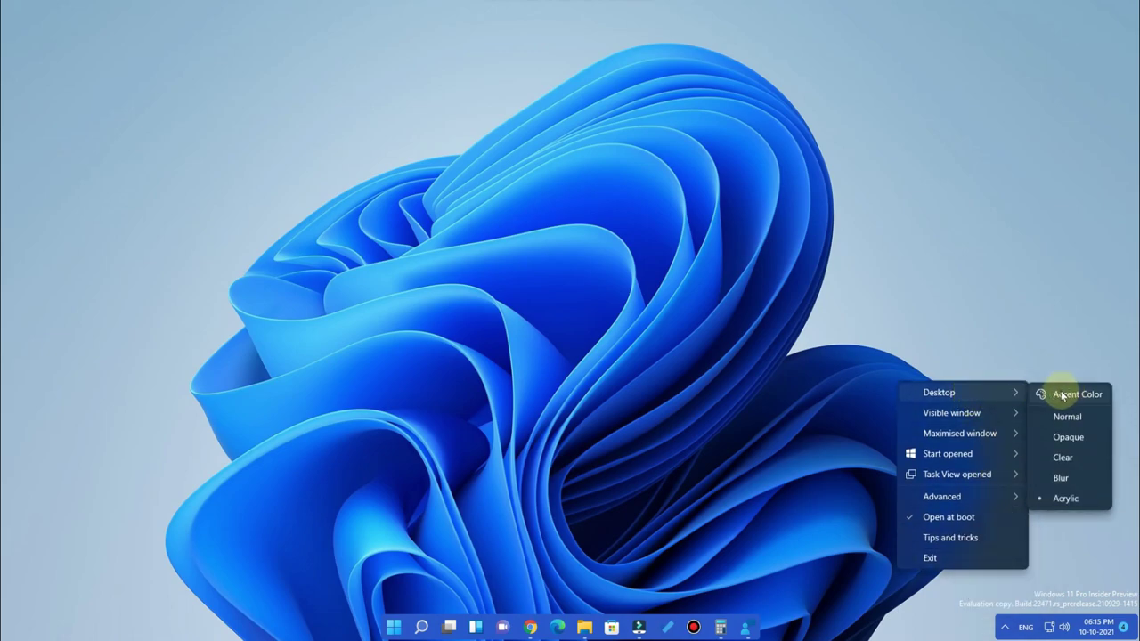
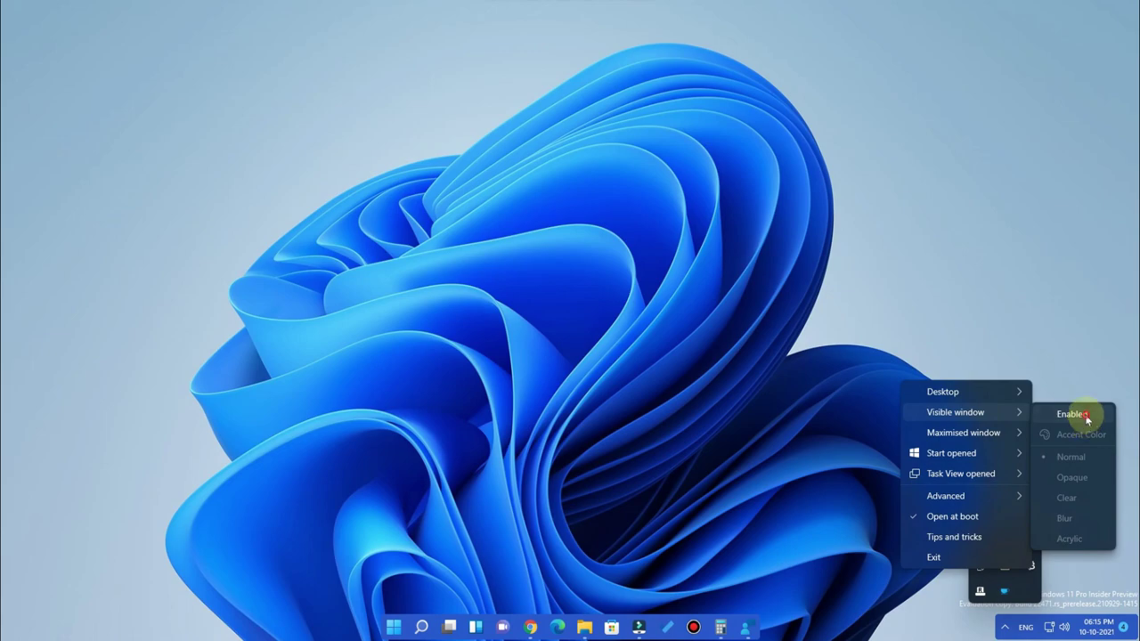
{"action": "left_click", "coordinate": [1087, 416]}
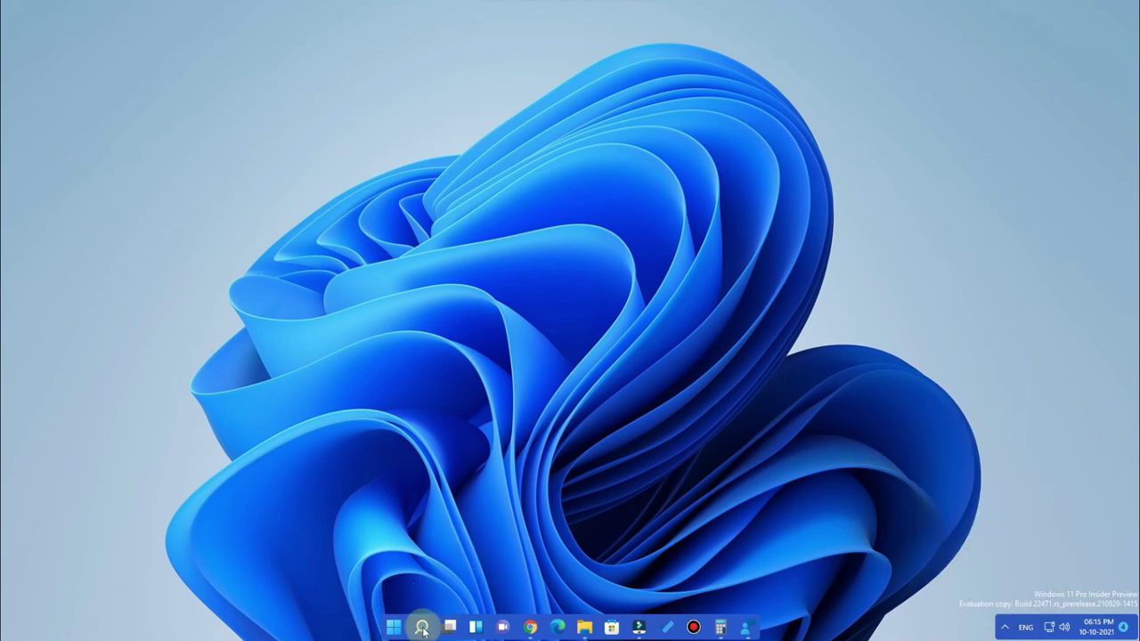
{"action": "mouse_move", "coordinate": [423, 629]}
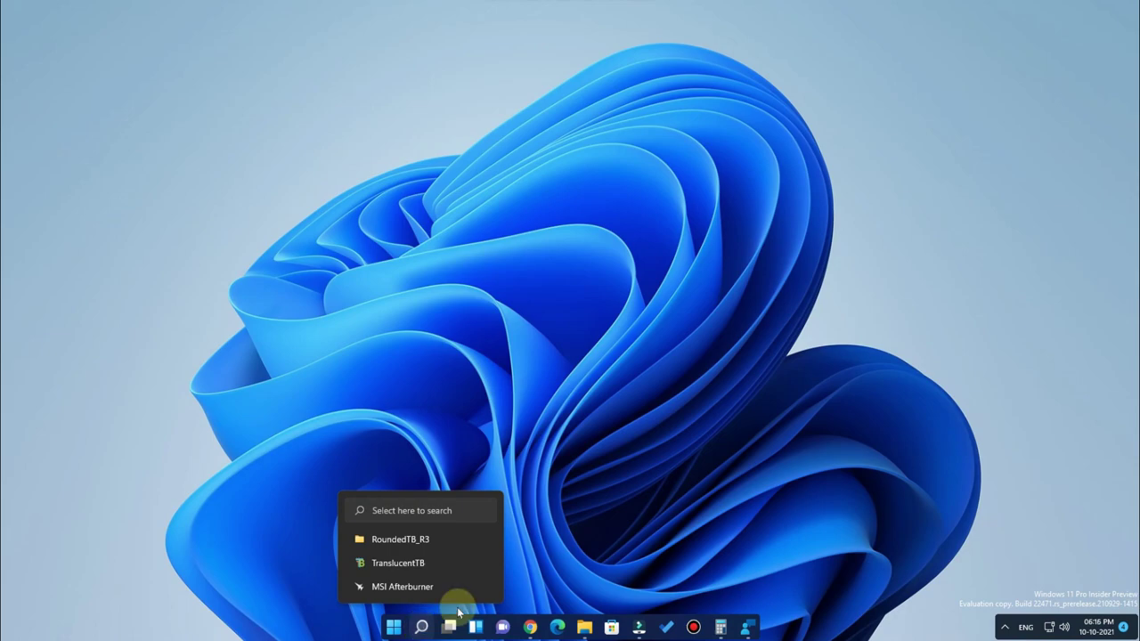
- Review TranslucentTB's taskbar state options, then set the accent colour for the Maximised window state to red and confirm it
{"action": "left_click", "coordinate": [1005, 627]}
{"action": "right_click", "coordinate": [1031, 565]}
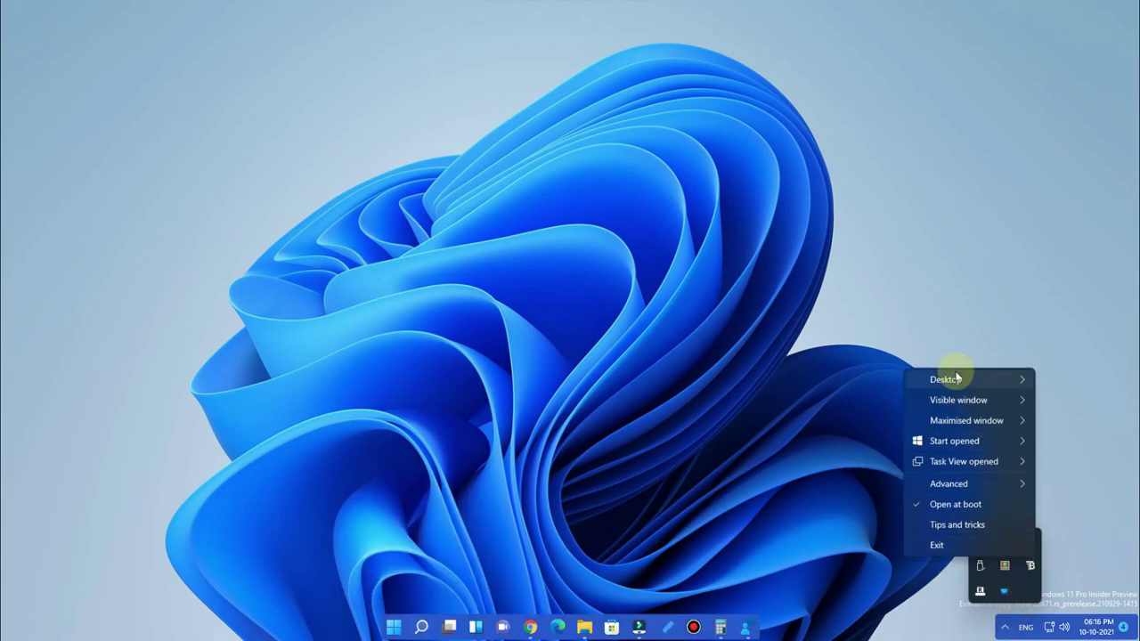
{"action": "mouse_move", "coordinate": [938, 381]}
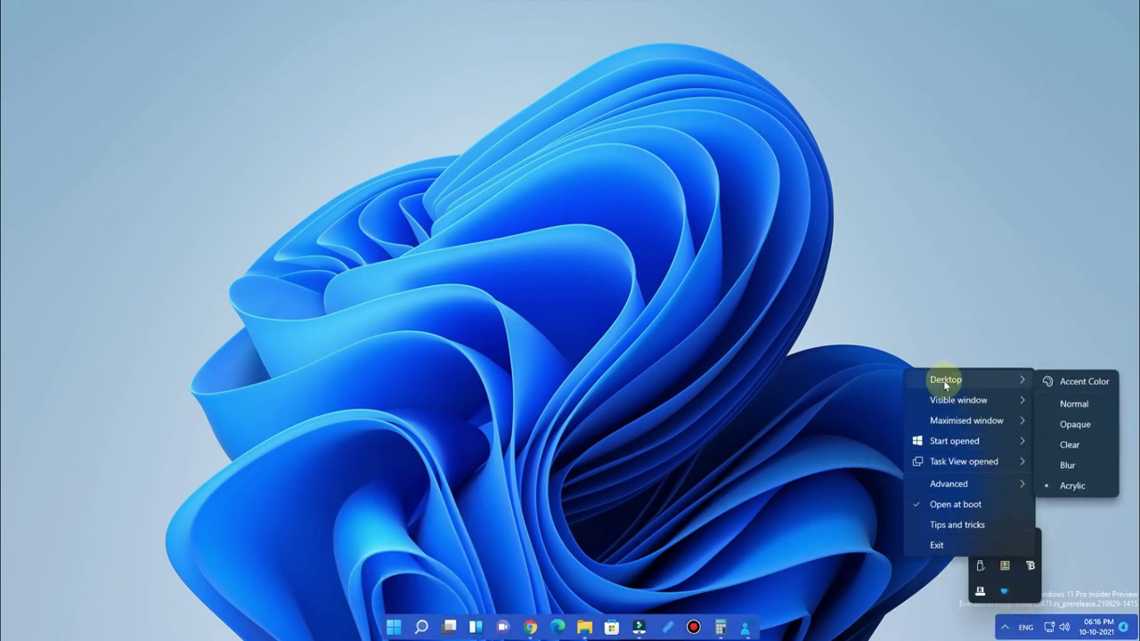
{"action": "mouse_move", "coordinate": [948, 401]}
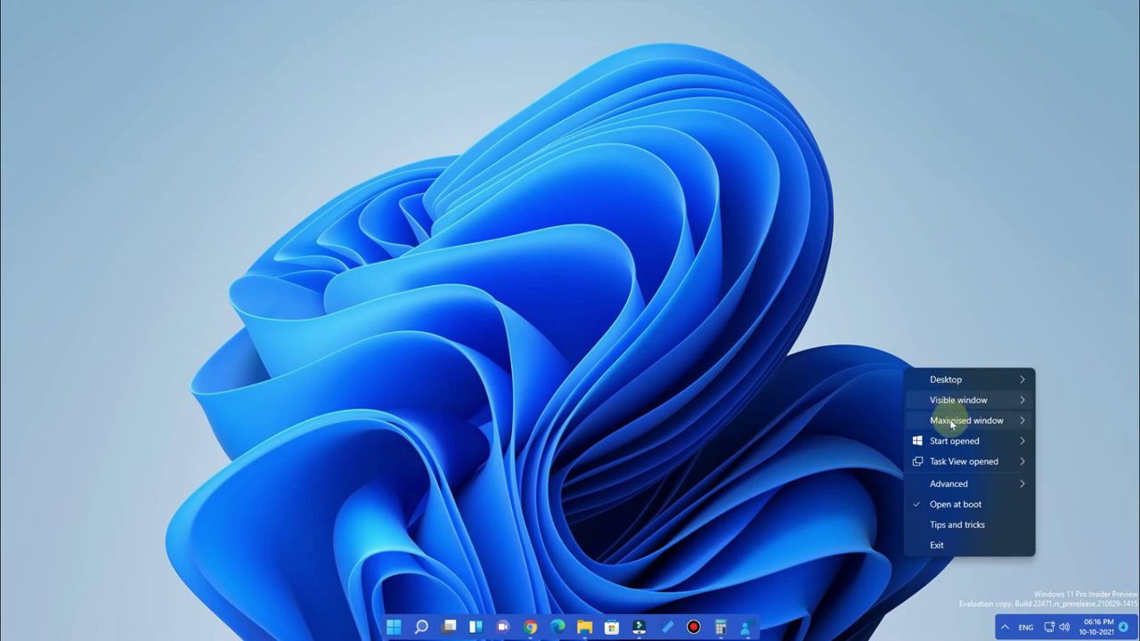
{"action": "mouse_move", "coordinate": [952, 426]}
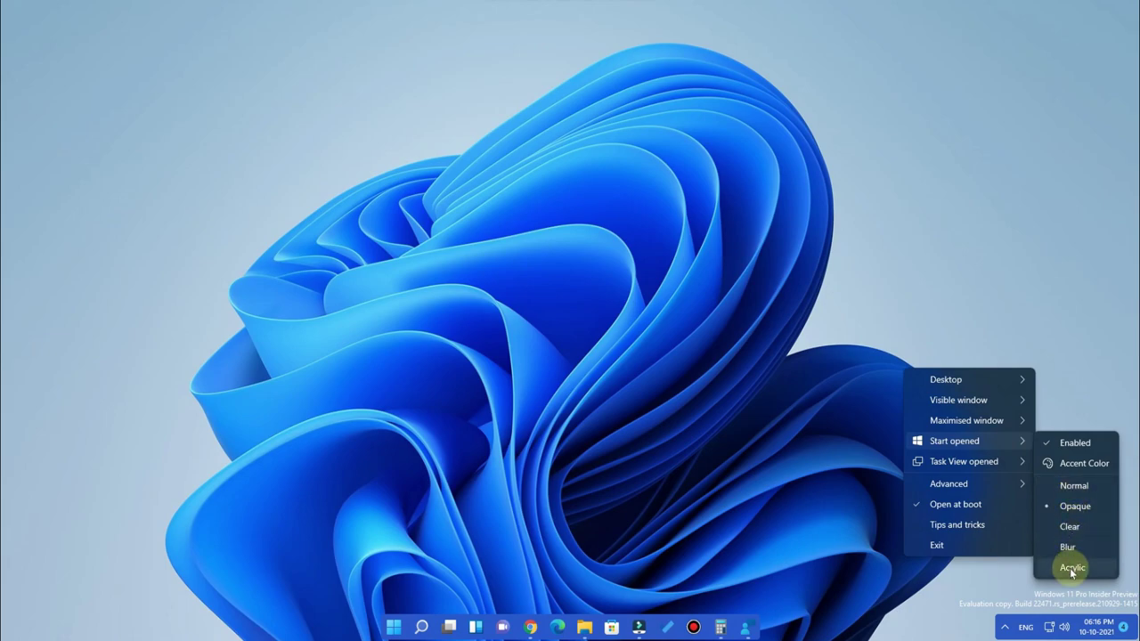
{"action": "mouse_move", "coordinate": [981, 461]}
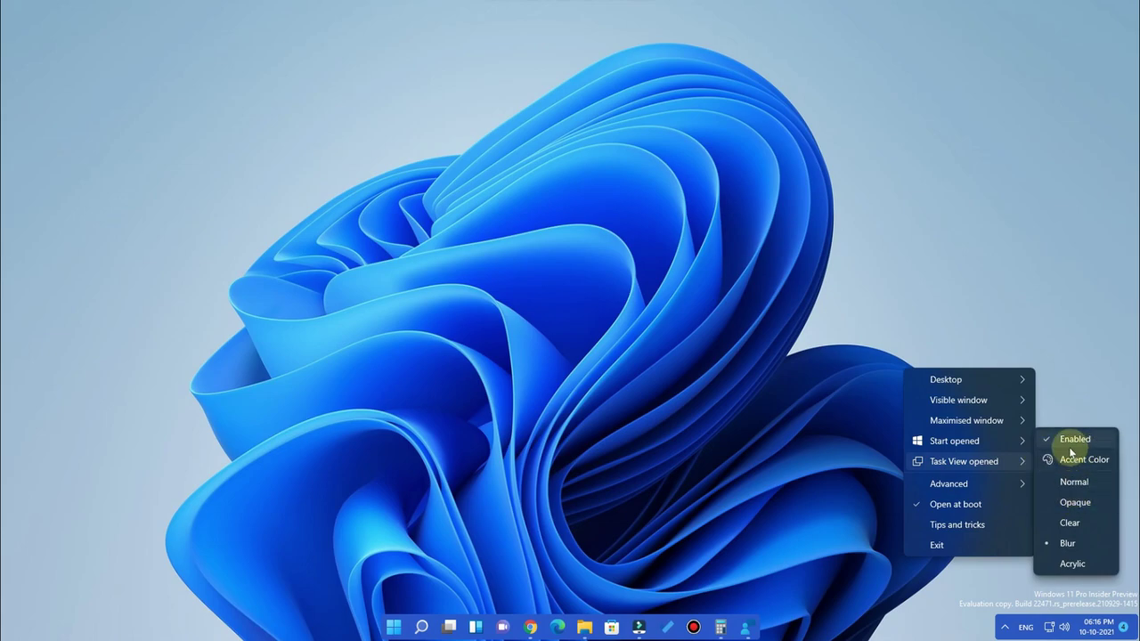
{"action": "mouse_move", "coordinate": [994, 422]}
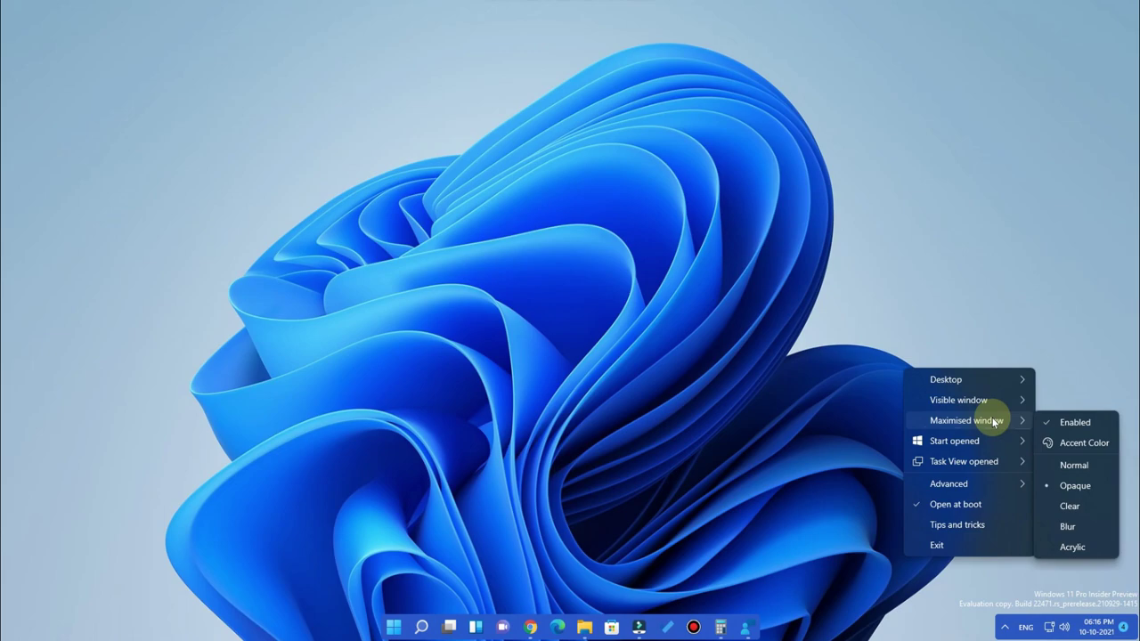
{"action": "left_click", "coordinate": [1085, 443]}
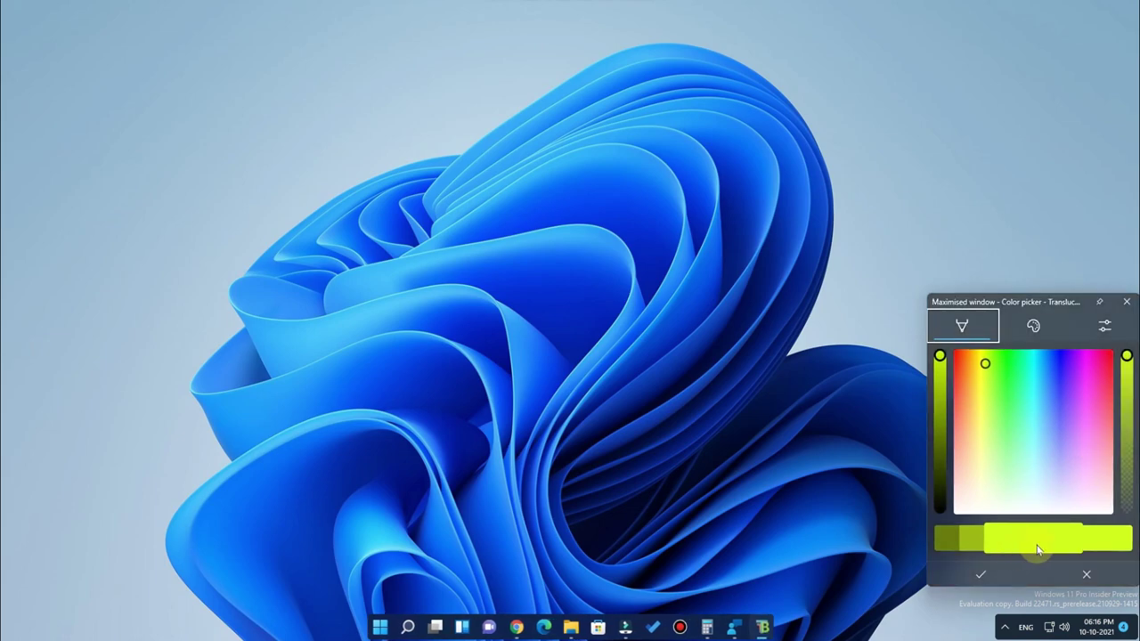
{"action": "left_click", "coordinate": [1035, 374]}
{"action": "left_click", "coordinate": [957, 359]}
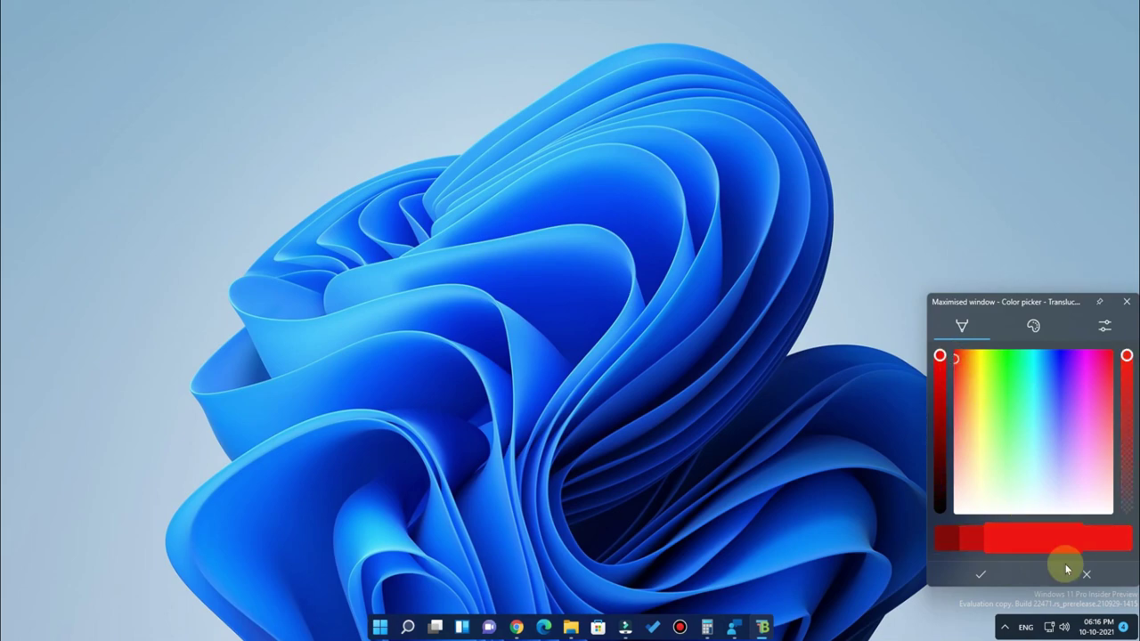
{"action": "left_click", "coordinate": [982, 574]}
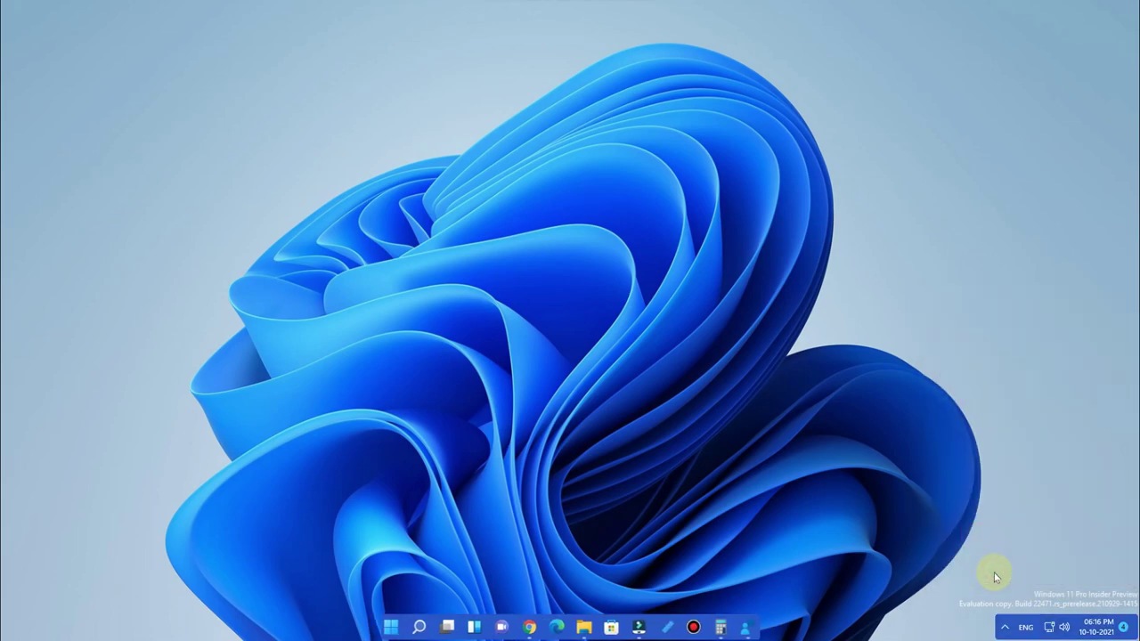
- Check the maximised-state taskbar colour with the Feedback Hub and File Explorer windows, and return to the desktop
{"action": "left_click", "coordinate": [721, 627]}
{"action": "left_click", "coordinate": [744, 629]}
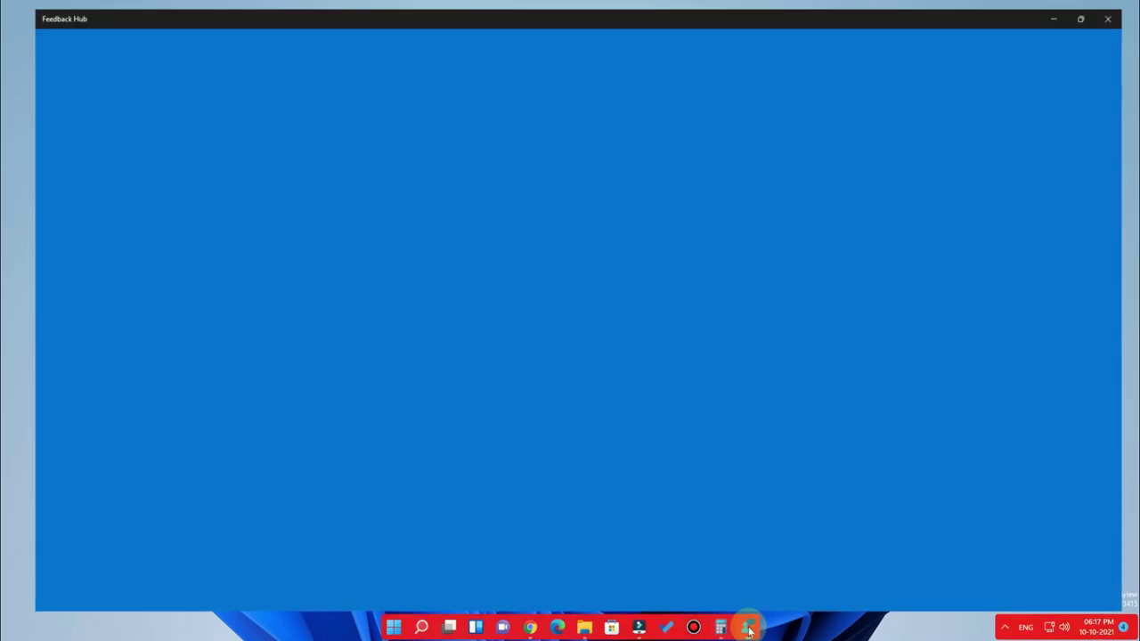
{"action": "left_click", "coordinate": [584, 628]}
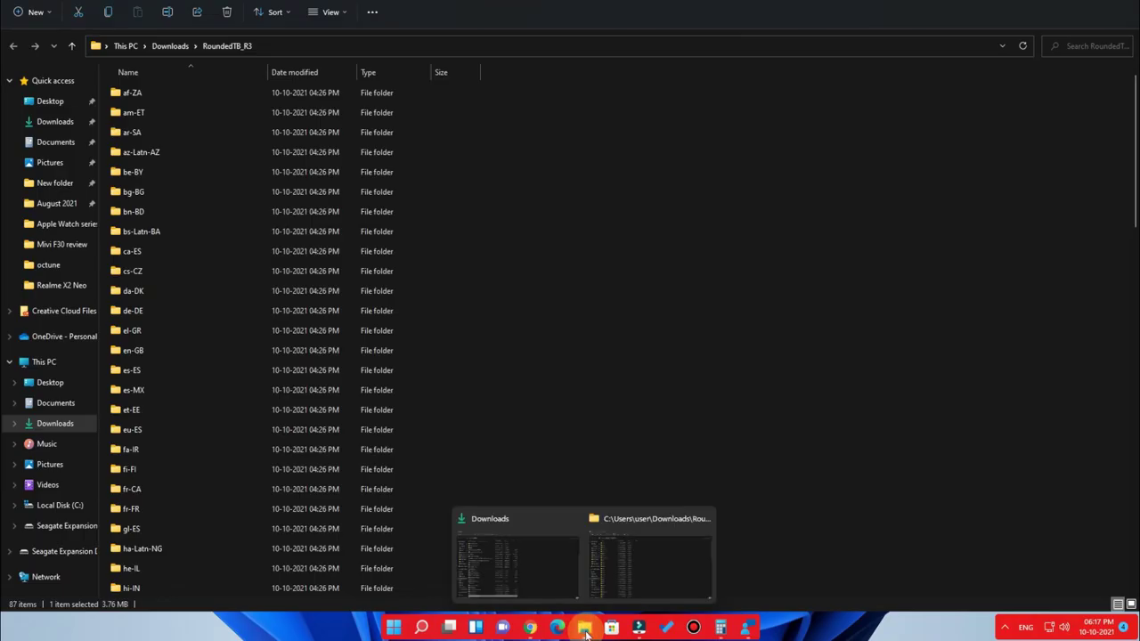
{"action": "left_click", "coordinate": [598, 627]}
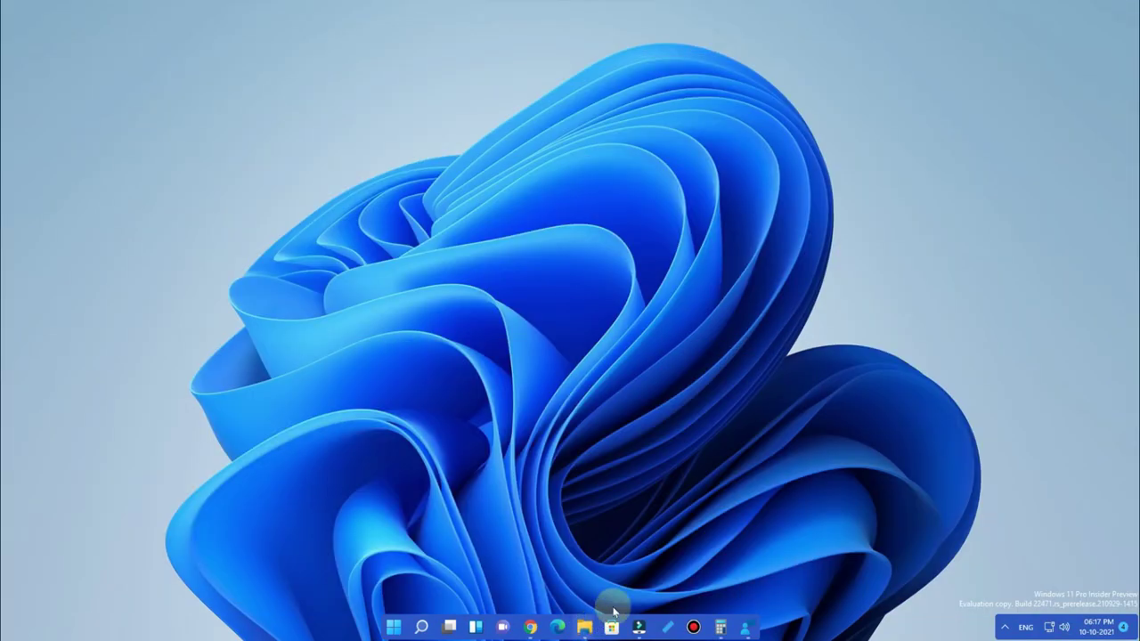
{"action": "right_click", "coordinate": [787, 287]}
{"action": "left_click", "coordinate": [838, 343]}
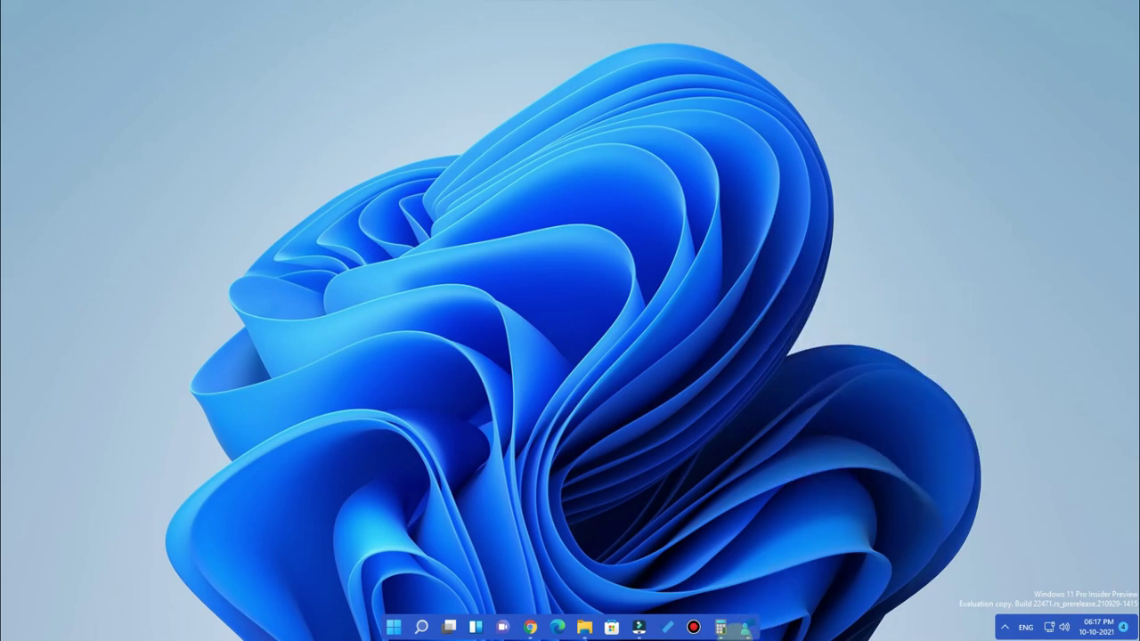
- Compare the taskbar colour with Feedback Hub, the floating Calculator and the maximised RoundedTB_R3 folder, and minimise the windows
{"action": "left_click", "coordinate": [747, 630]}
{"action": "left_click", "coordinate": [752, 629]}
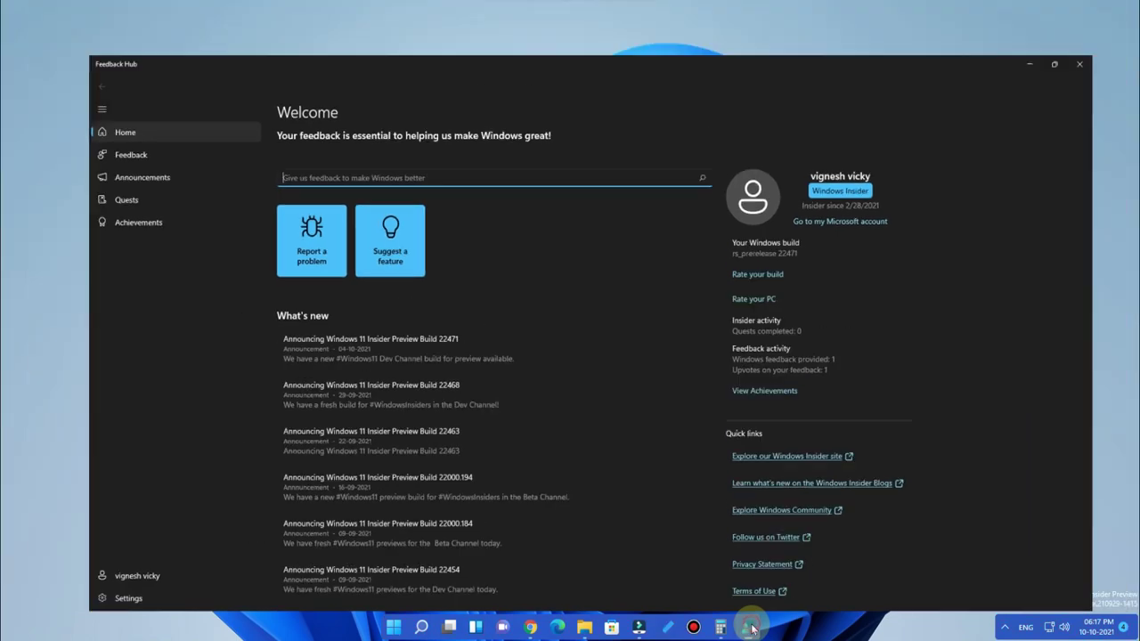
{"action": "left_click", "coordinate": [720, 629]}
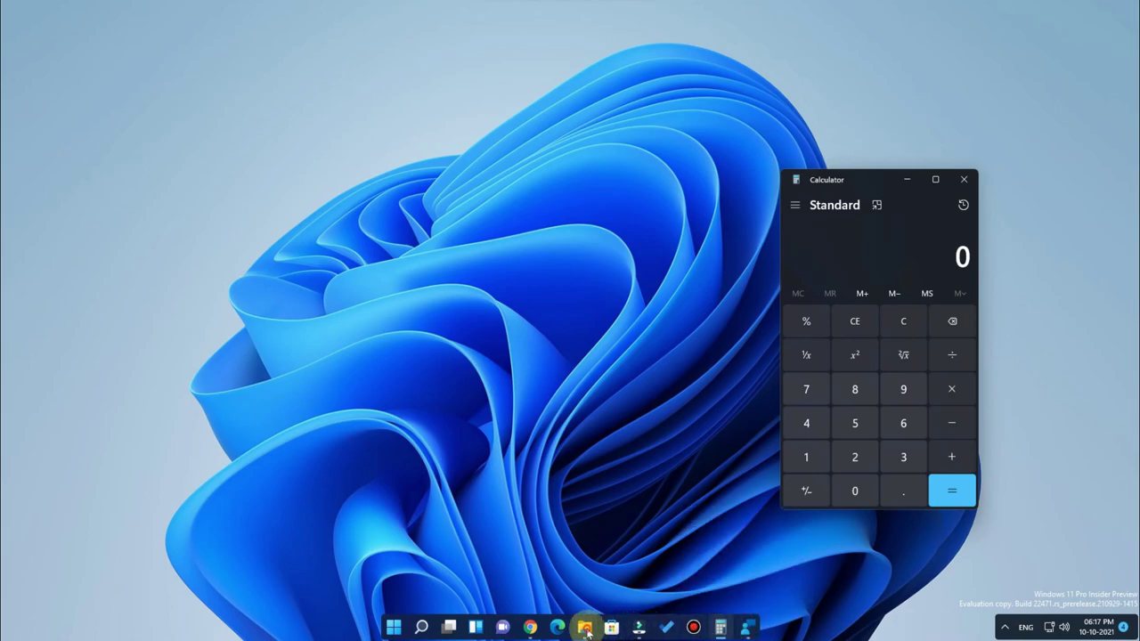
{"action": "mouse_move", "coordinate": [585, 629]}
{"action": "left_click", "coordinate": [645, 577]}
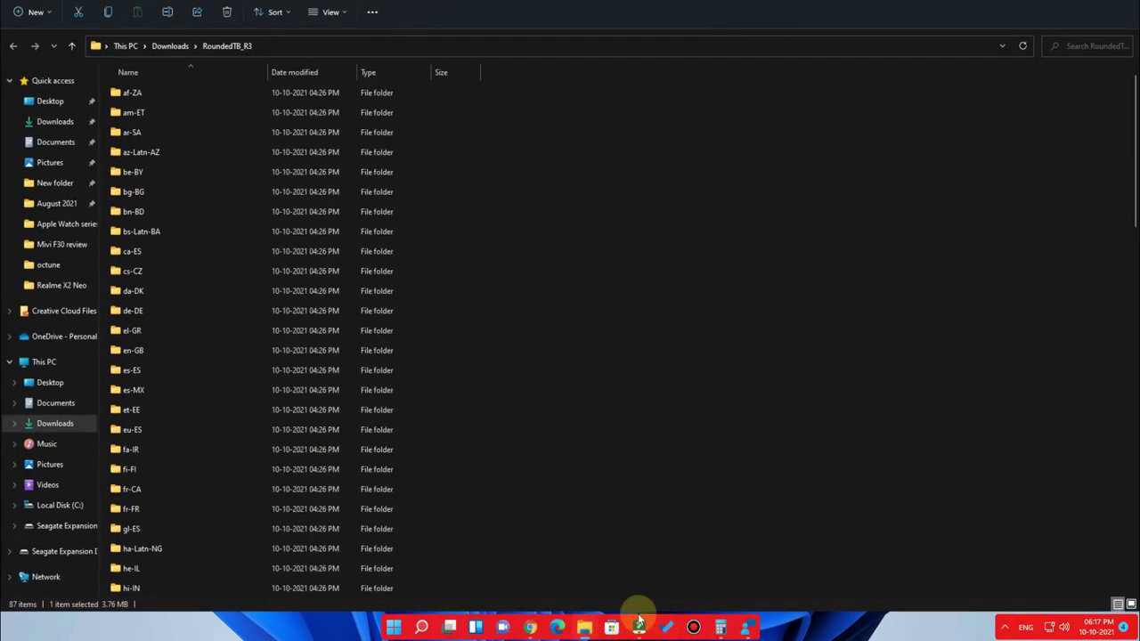
{"action": "key", "text": "super+Down"}
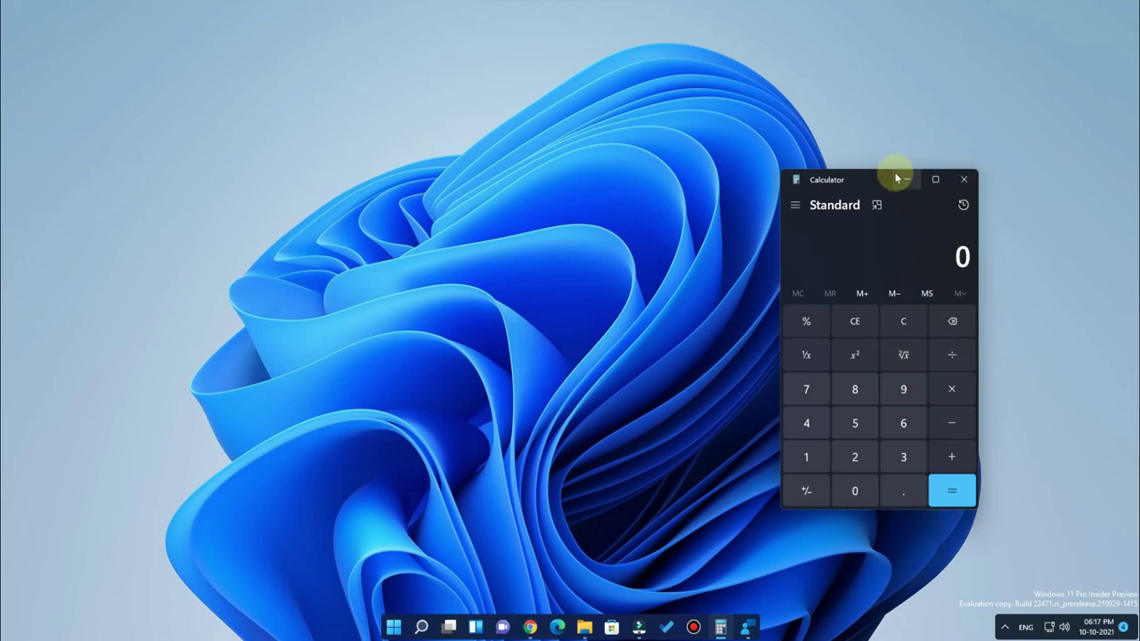
{"action": "left_click_drag", "start_coordinate": [854, 174], "coordinate": [820, 184]}
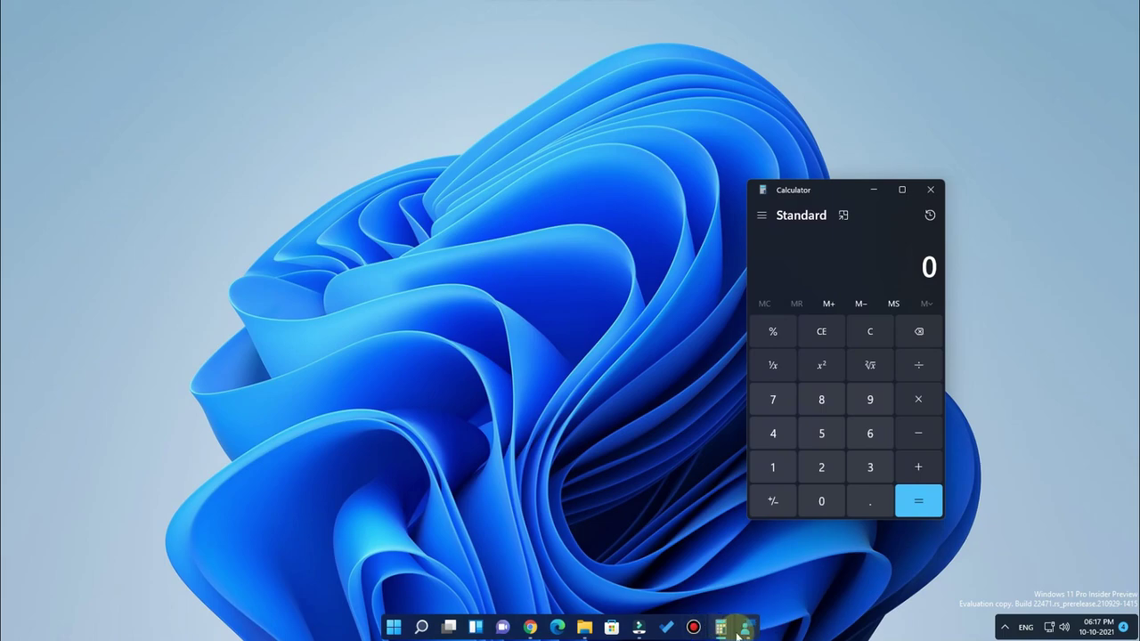
{"action": "left_click", "coordinate": [874, 190]}
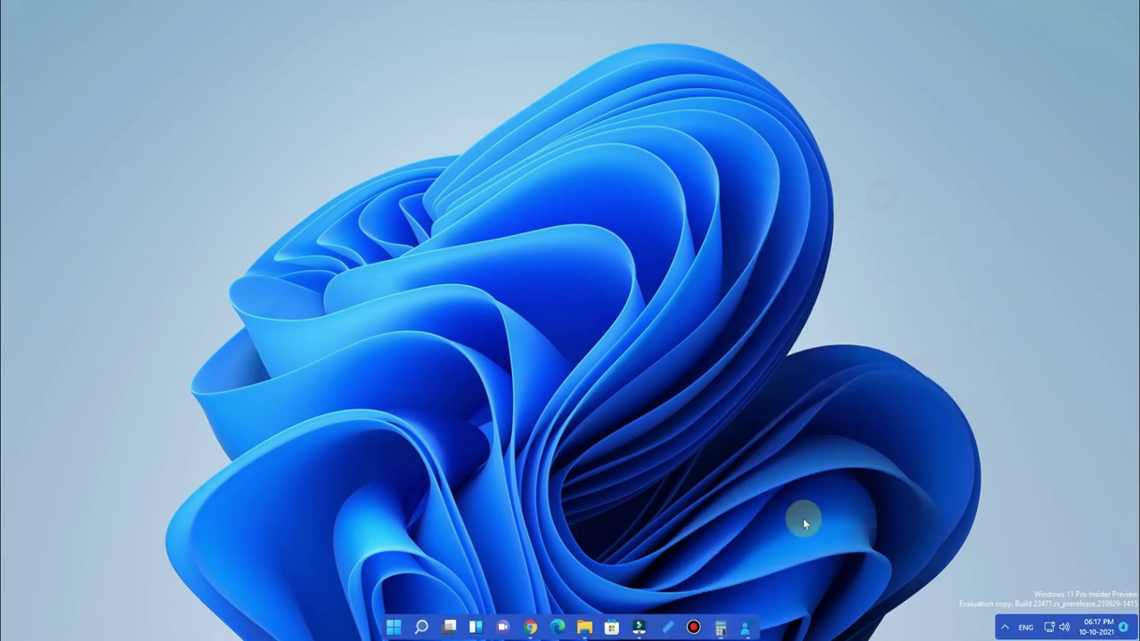
- View the hidden tray icons and dismiss them
{"action": "left_click", "coordinate": [531, 628]}
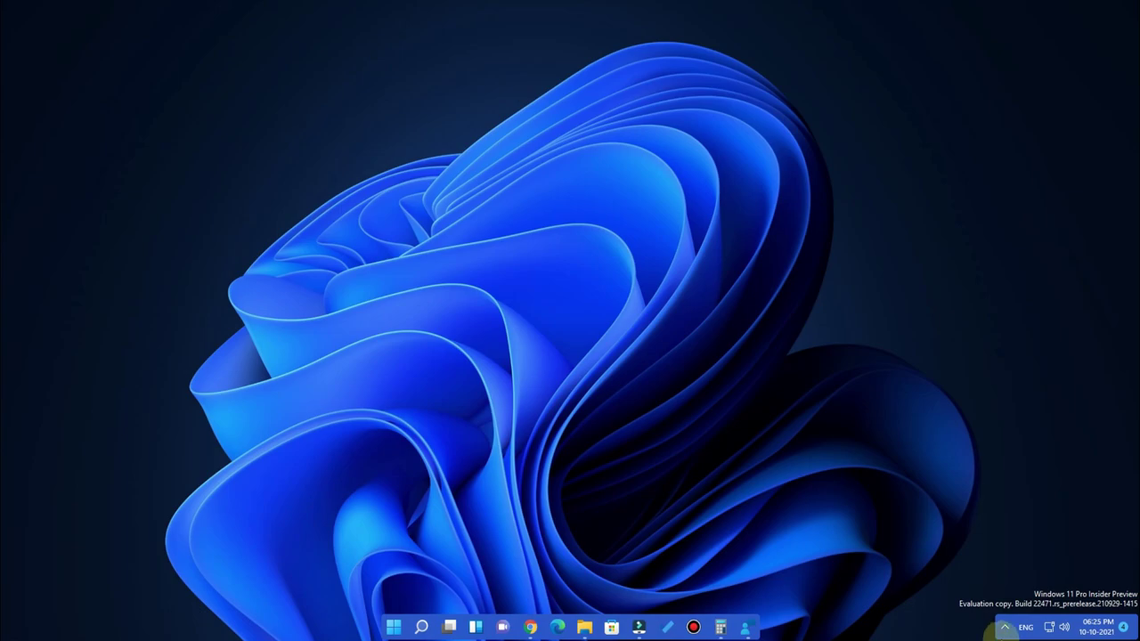
{"action": "left_click", "coordinate": [1005, 627]}
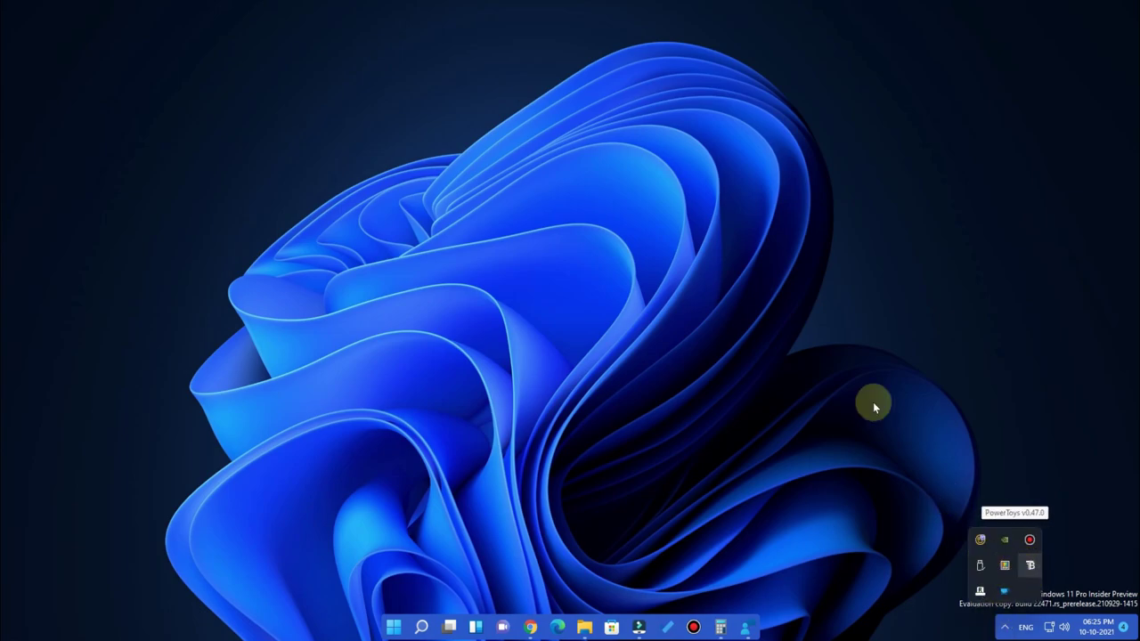
{"action": "left_click", "coordinate": [837, 378]}
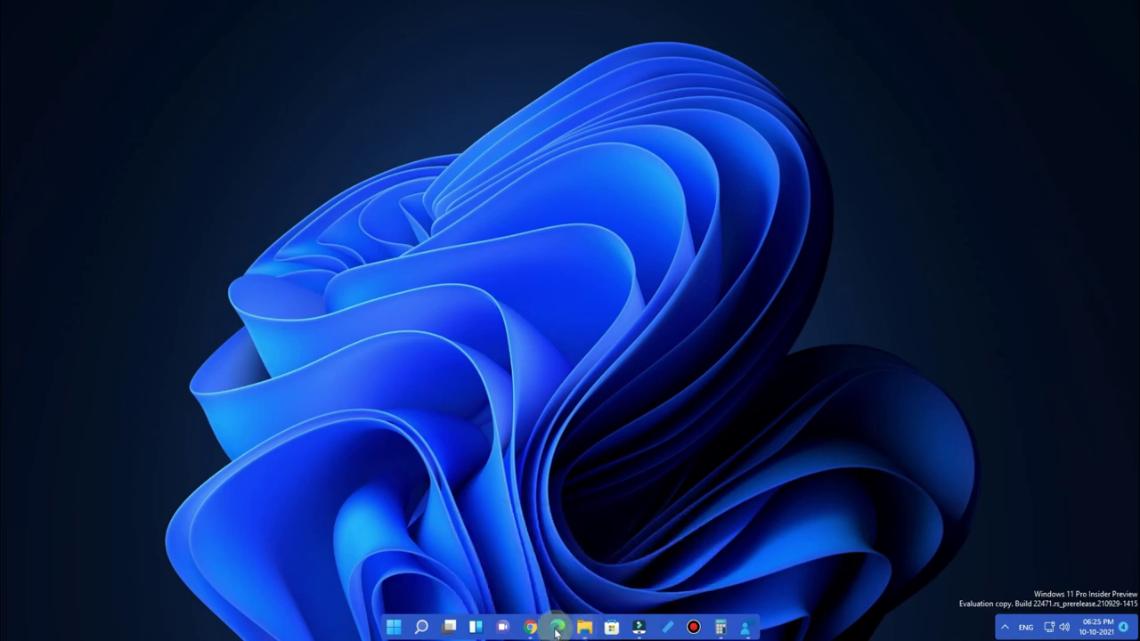
{"action": "mouse_move", "coordinate": [527, 631]}
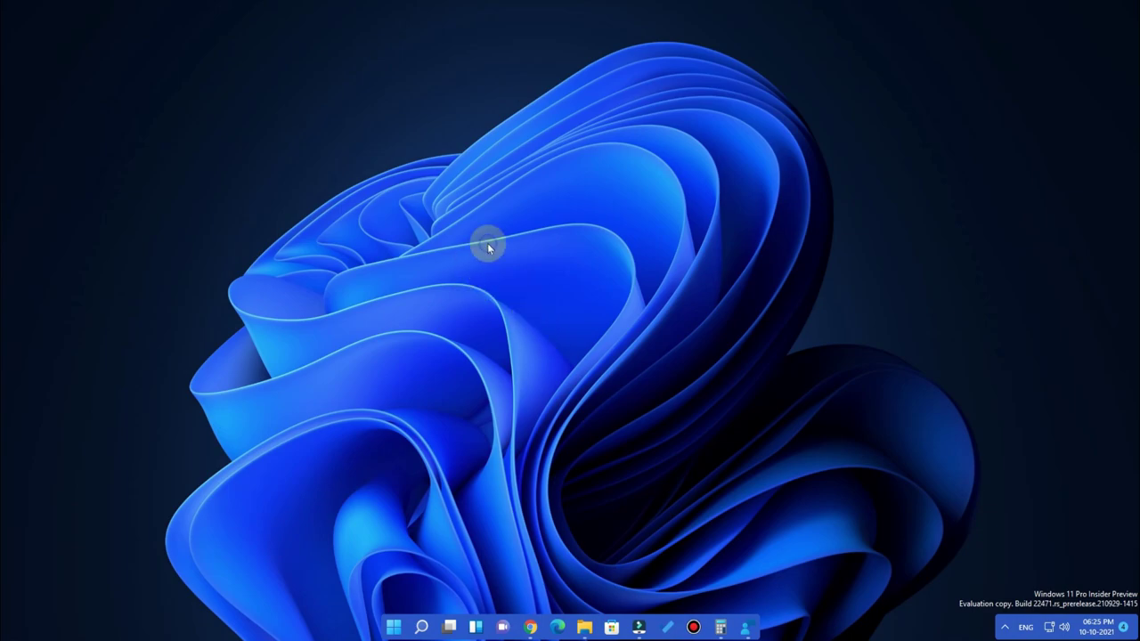
- Open Feedback Hub maximised to check the taskbar colour once more, and return to the desktop
{"action": "key", "text": "super+f"}
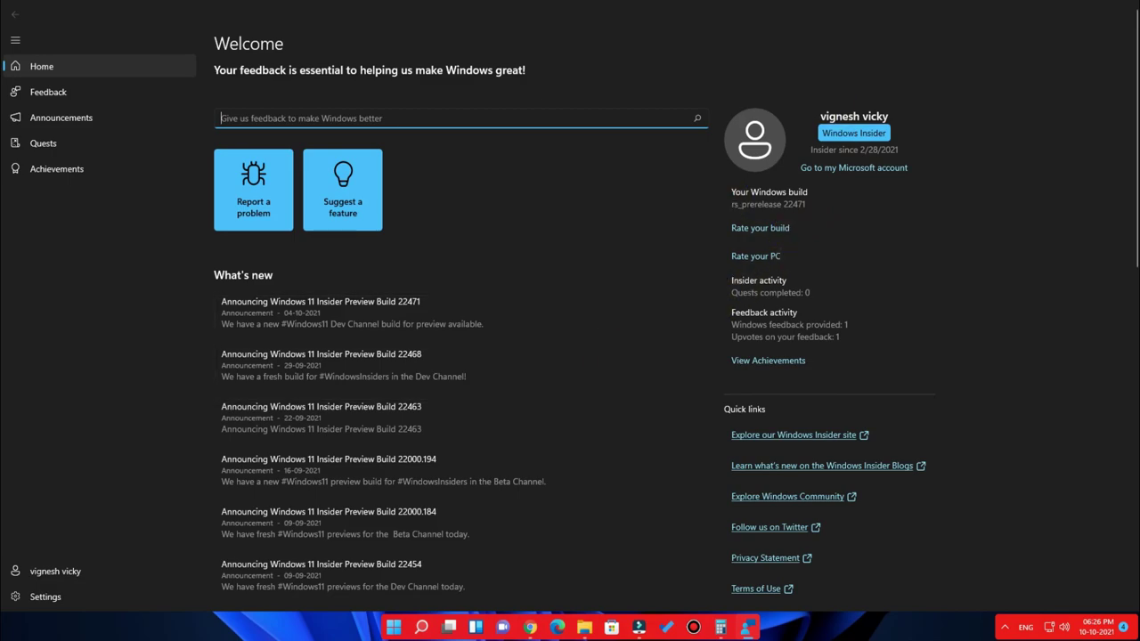
{"action": "left_click", "coordinate": [1124, 6]}
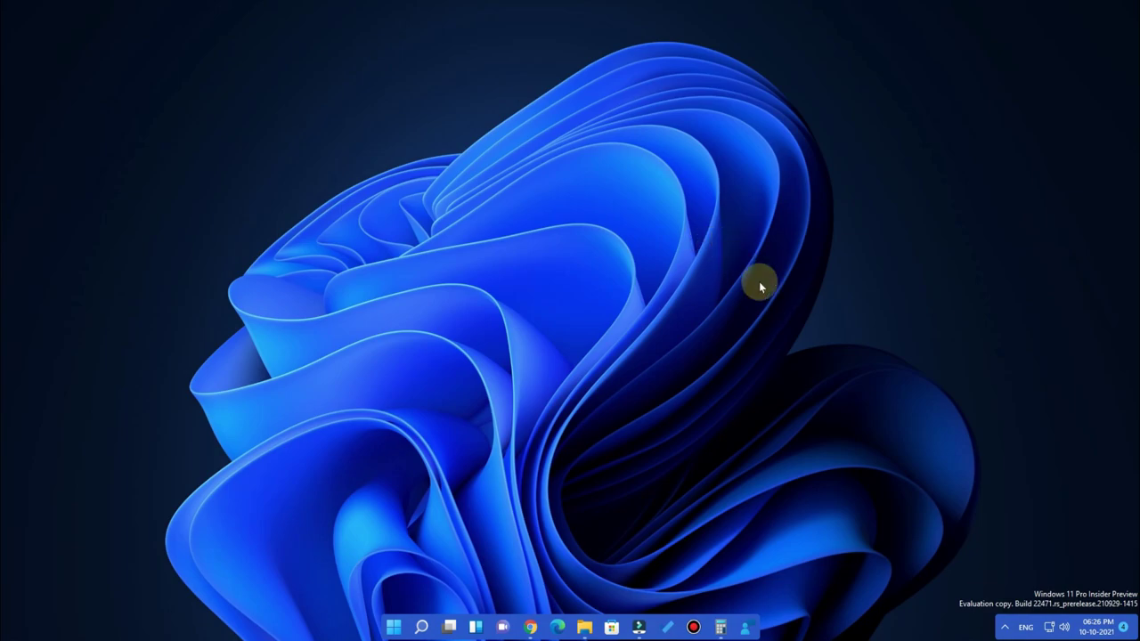
{"action": "right_click", "coordinate": [672, 260]}
{"action": "left_click", "coordinate": [720, 312]}
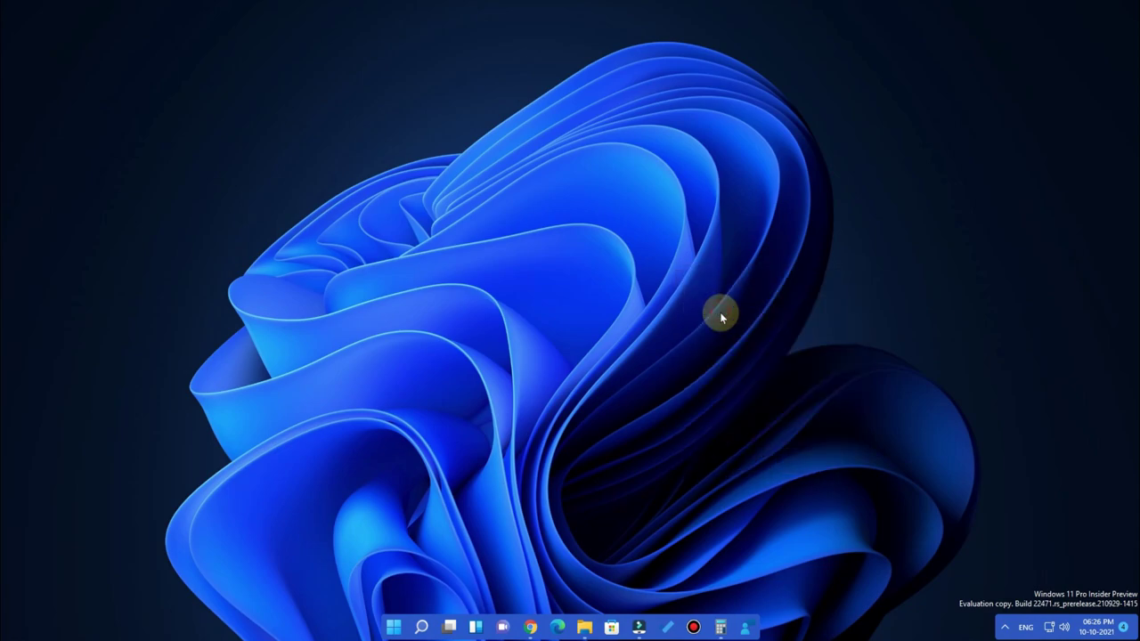